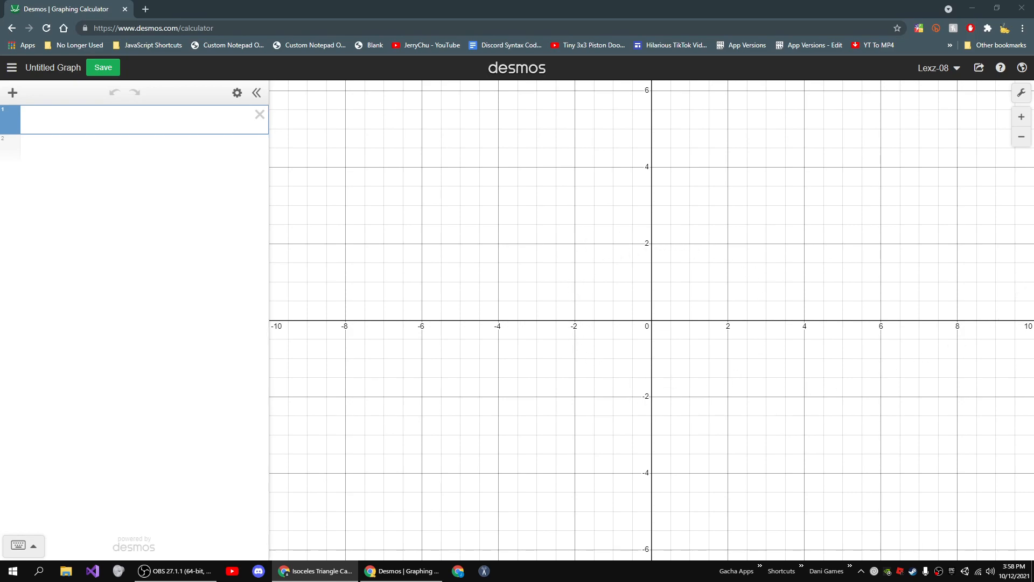
Create sliders x_1 = 5 and y_1 = 5 in the first two expression rows.
{"action": "left_click_drag", "start_coordinate": [1033, 80], "coordinate": [1033, 9]}
{"action": "left_click", "coordinate": [151, 126]}
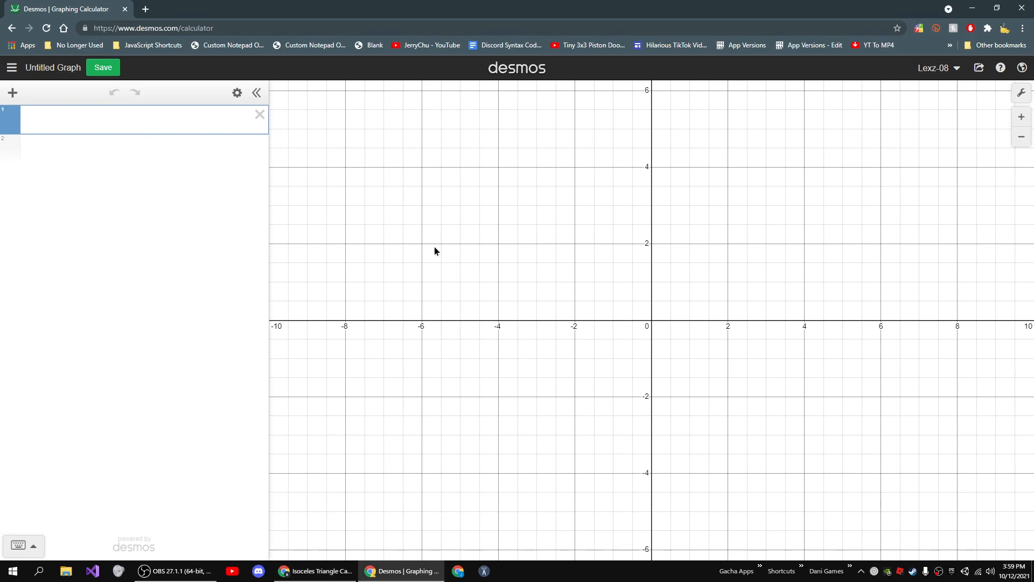
{"action": "key", "text": "F11"}
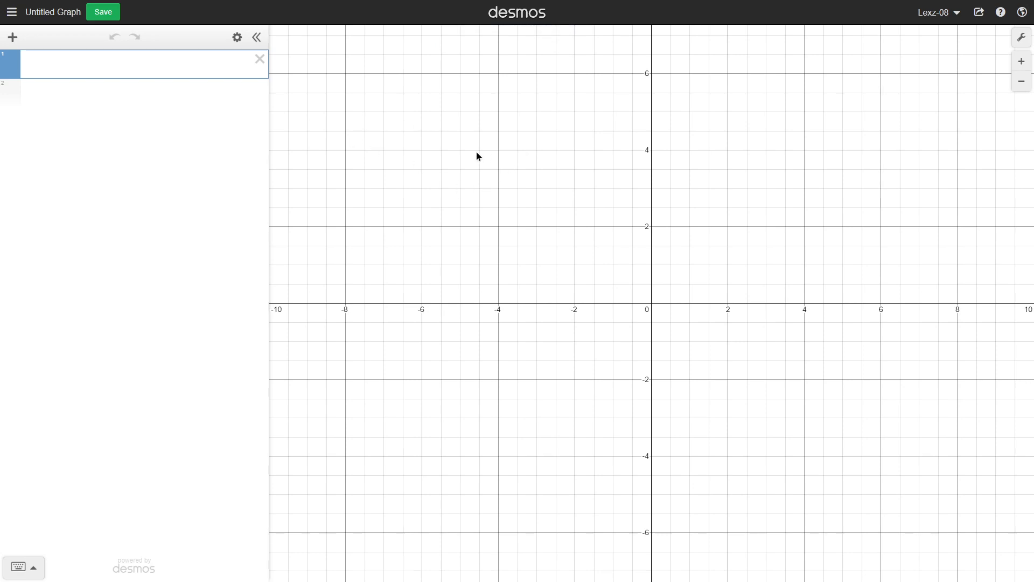
{"action": "type", "text": "x_1"}
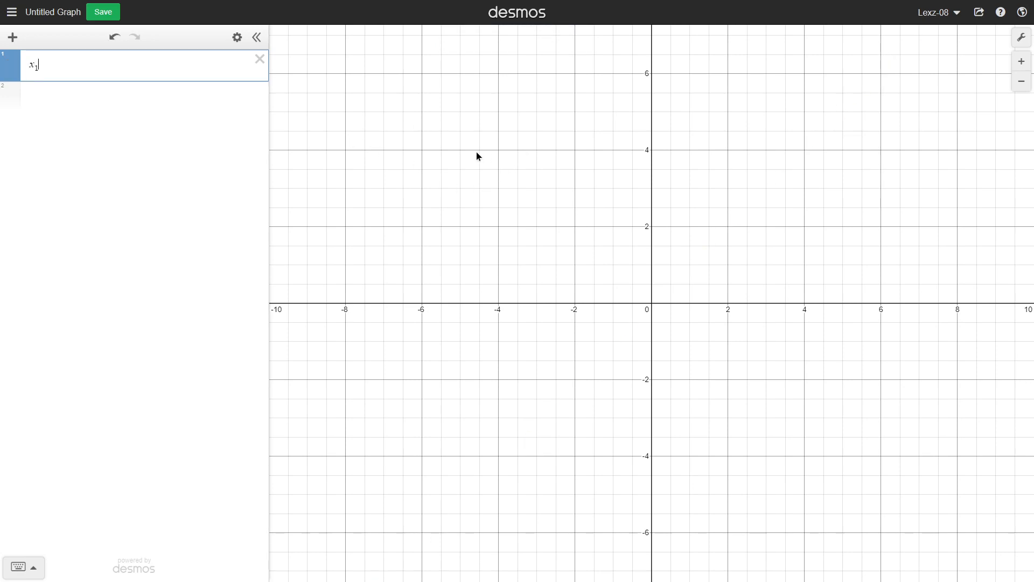
{"action": "type", "text": "=5"}
{"action": "key", "text": "Return"}
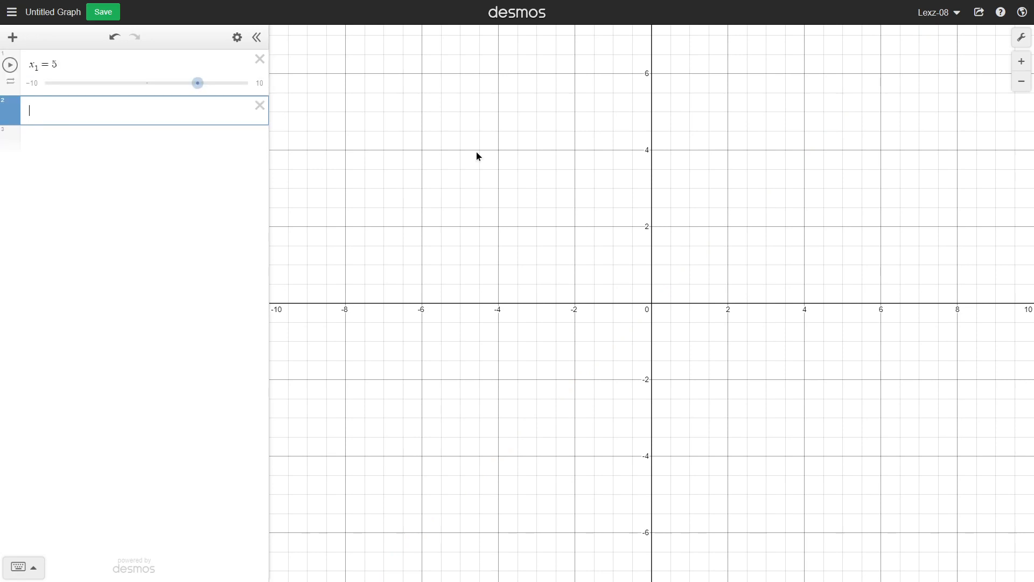
{"action": "type", "text": "y_1 = 5"}
{"action": "key", "text": "Return"}
Add sliders x_2 = 15 and y_2 = 15.
{"action": "type", "text": "x_2"}
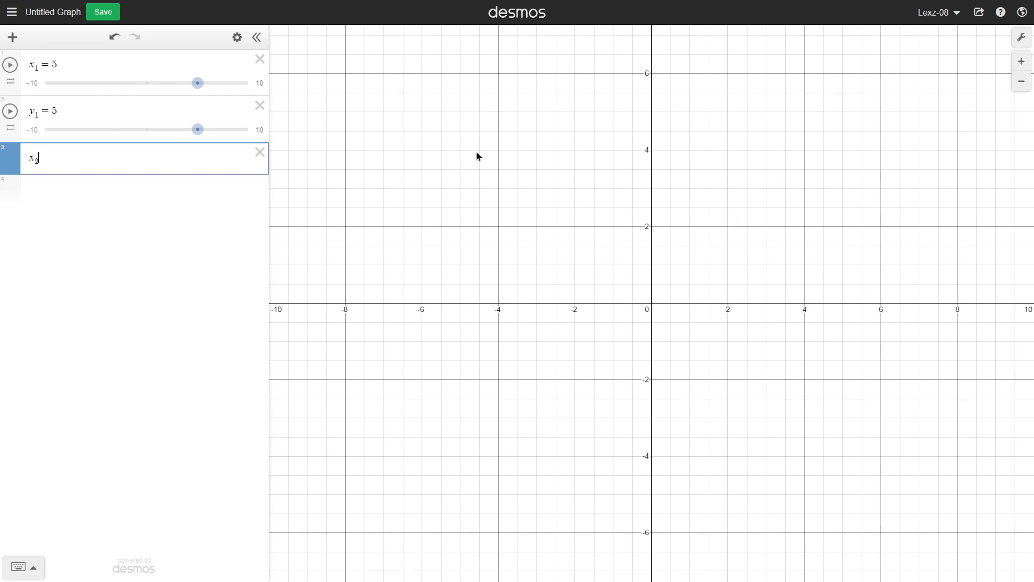
{"action": "type", "text": "=15"}
{"action": "key", "text": "Return"}
{"action": "type", "text": "y_2=15"}
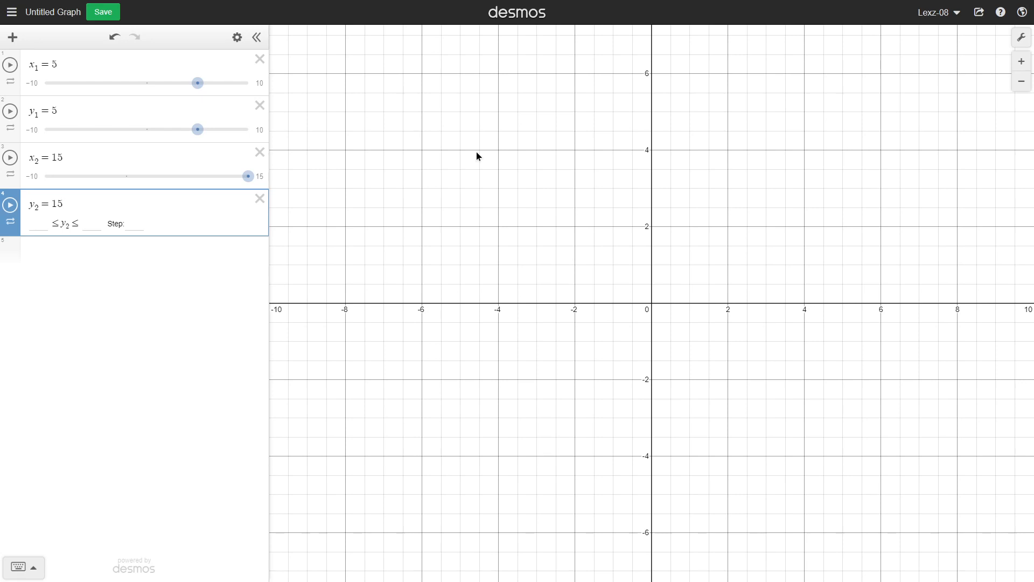
{"action": "key", "text": "Return"}
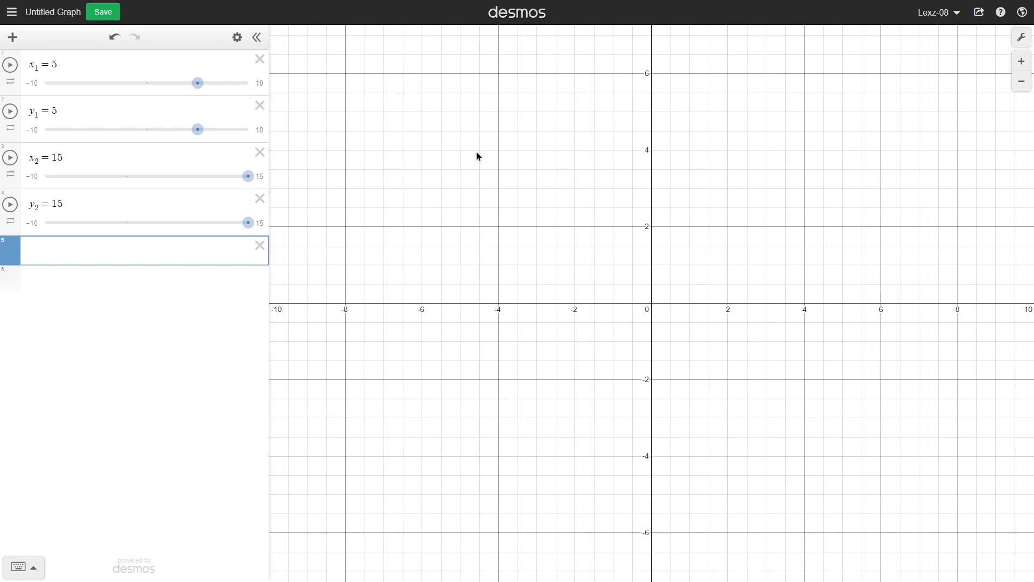
Define z_1 as (x_2 - x_1)/2.
{"action": "type", "text": "z1"}
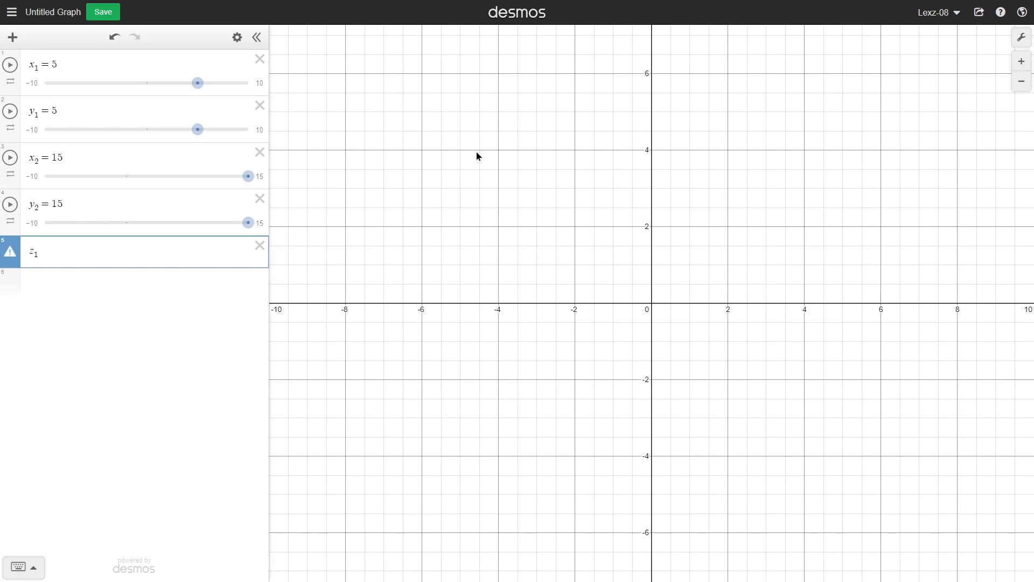
{"action": "type", "text": "=(x2-"}
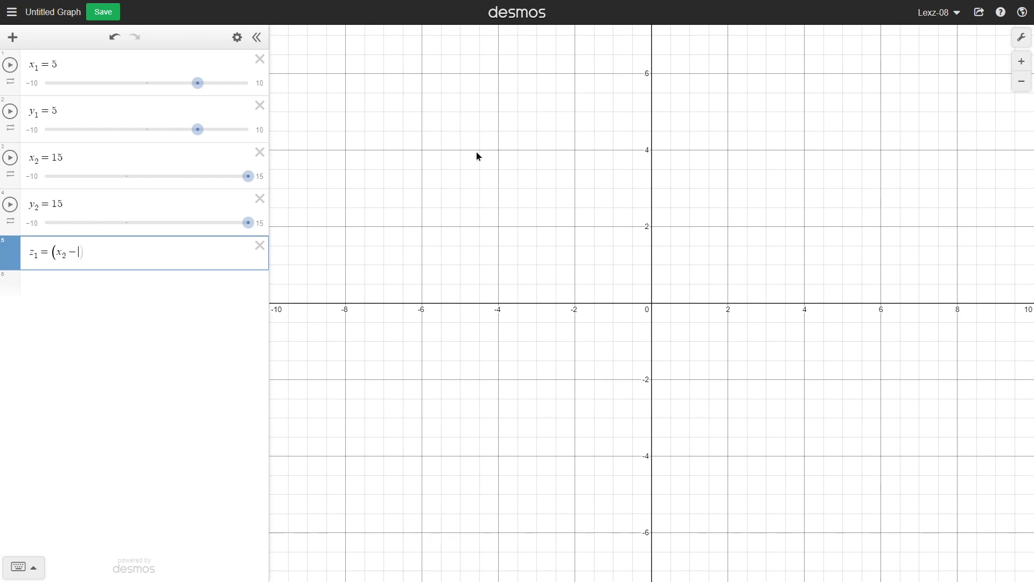
{"action": "type", "text": "x1)"}
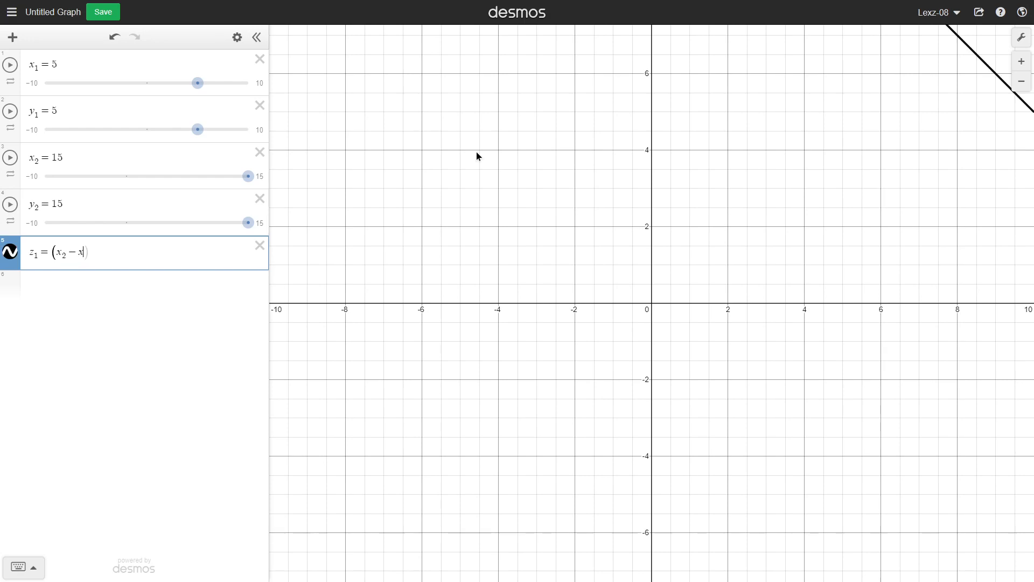
{"action": "type", "text": "/2"}
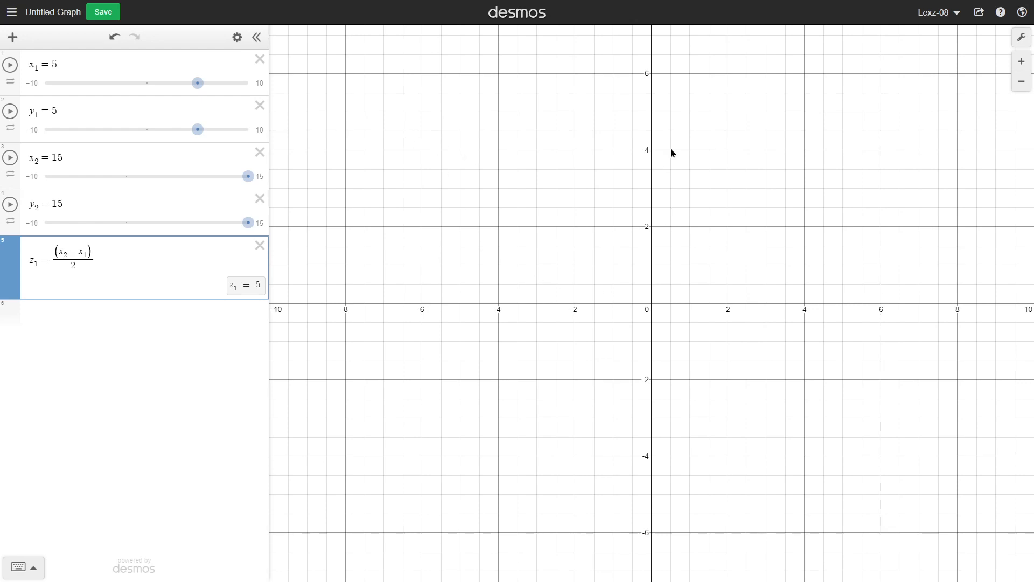
Define point a_1 = (x_1, y_1).
{"action": "left_click_drag", "start_coordinate": [731, 151], "coordinate": [492, 343]}
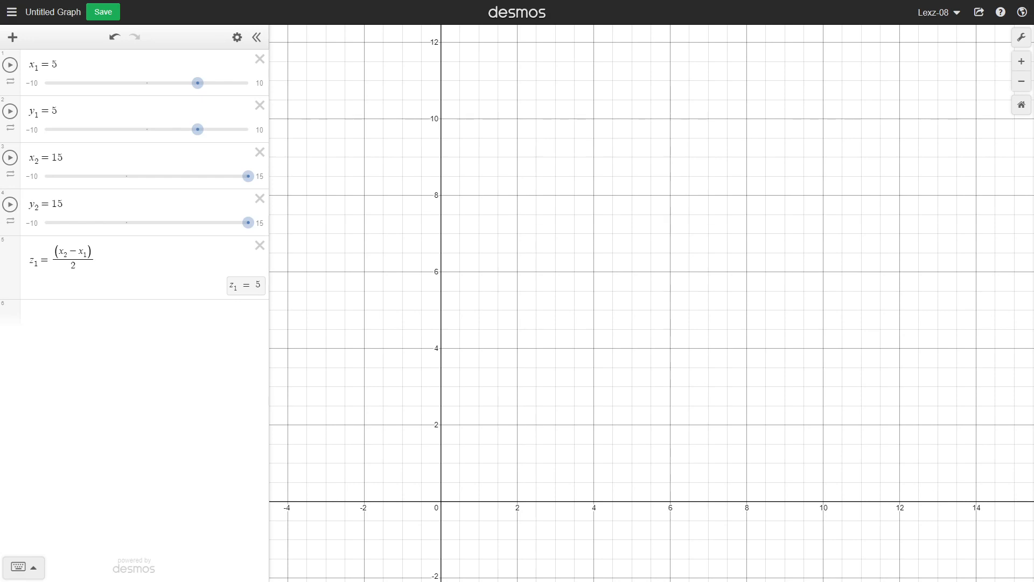
{"action": "left_click", "coordinate": [132, 309]}
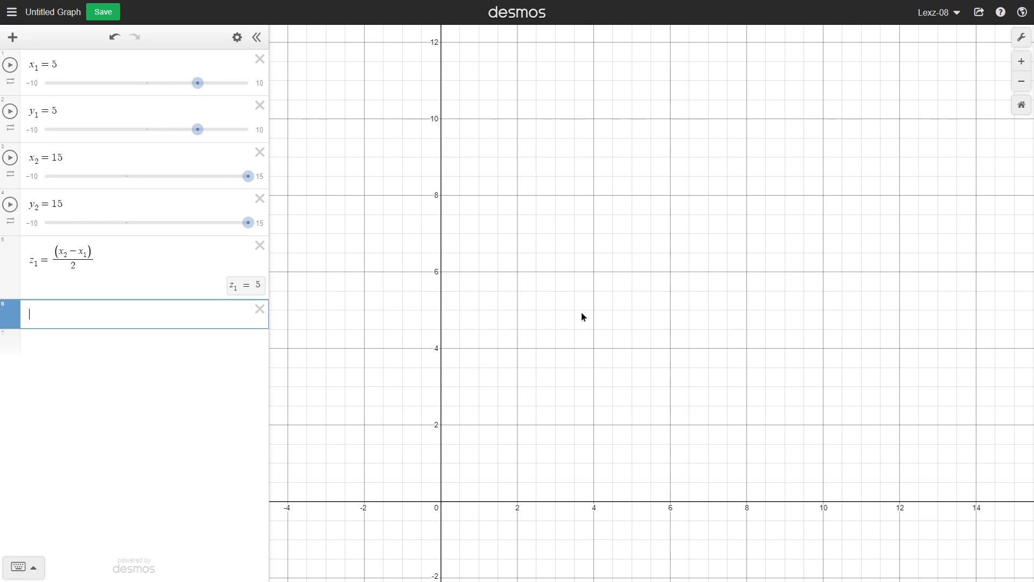
{"action": "type", "text": "a1 ="}
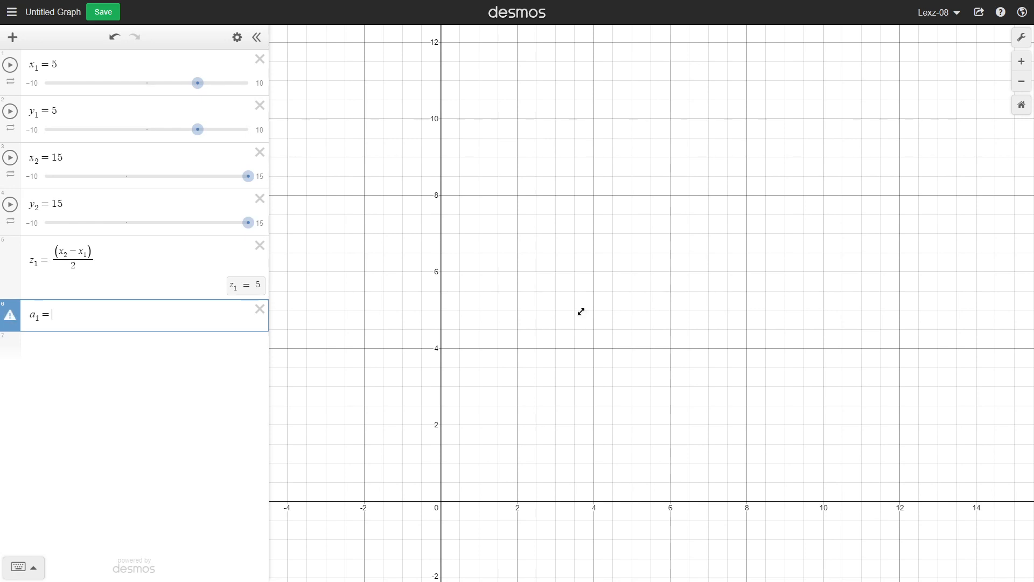
{"action": "type", "text": " (x1,y1"}
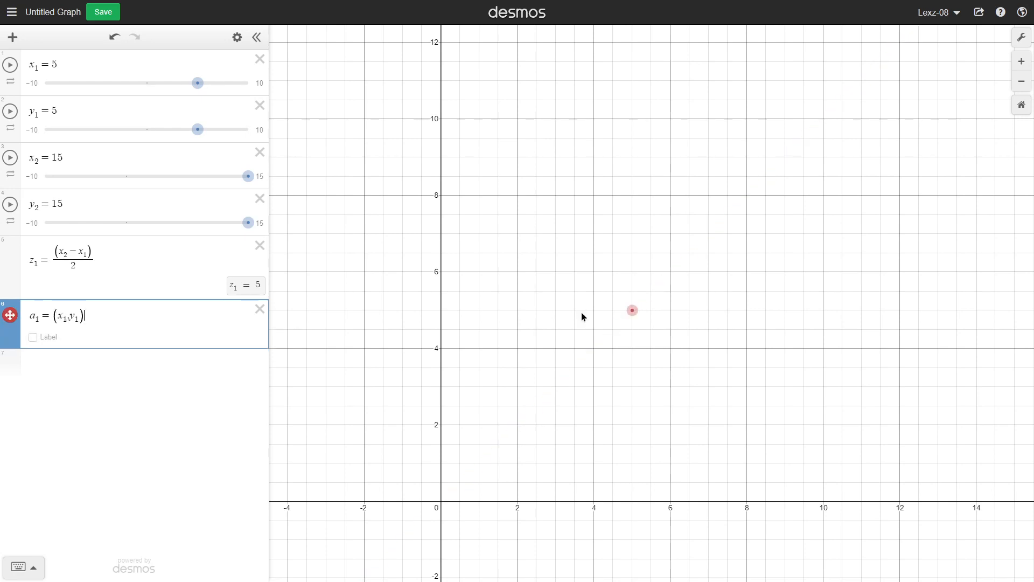
{"action": "key", "text": "Return"}
Define point a_2 = (x_2, y_1).
{"action": "type", "text": "a2=("}
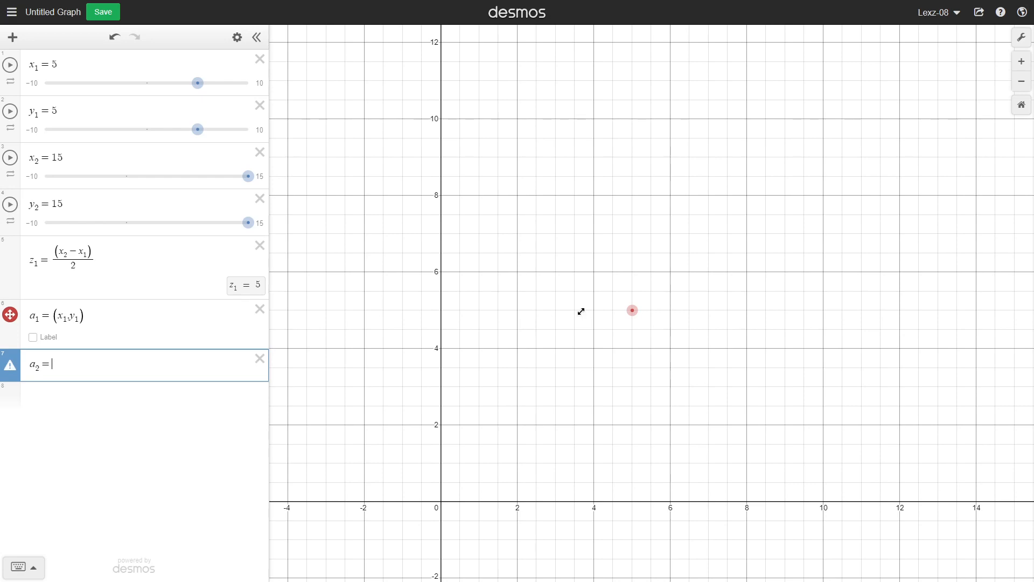
{"action": "type", "text": "x"}
{"action": "type", "text": "2,y1"}
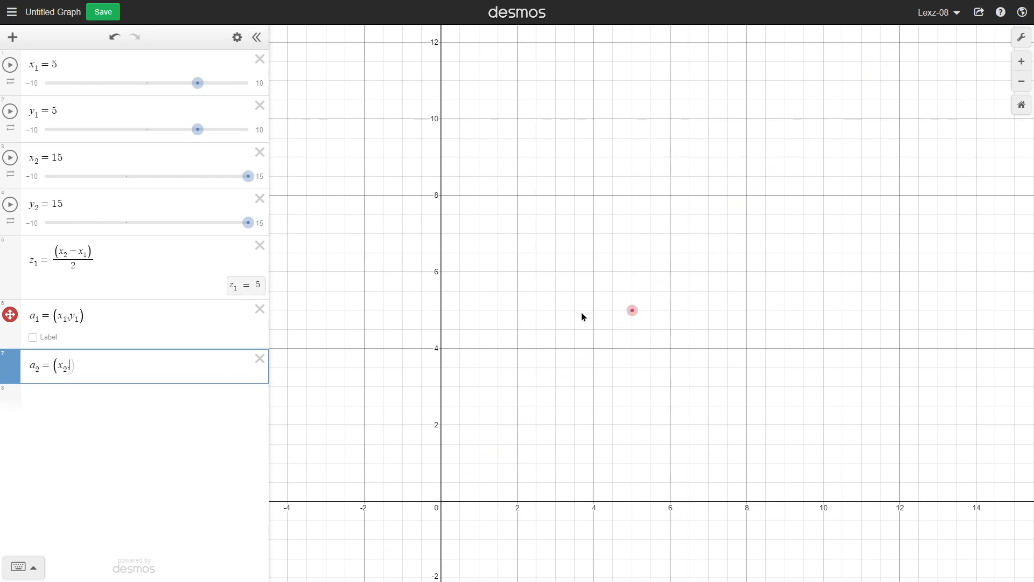
{"action": "left_click_drag", "start_coordinate": [754, 336], "coordinate": [578, 403]}
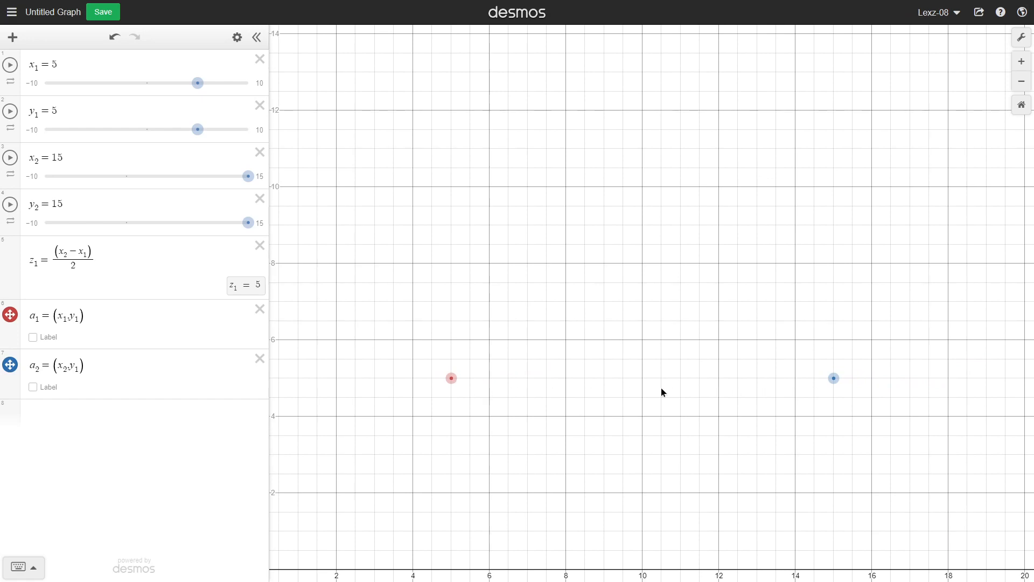
Define apex point a_3 = (a_2.x - z_1, y_2).
{"action": "left_click", "coordinate": [104, 423]}
{"action": "type", "text": "a_3"}
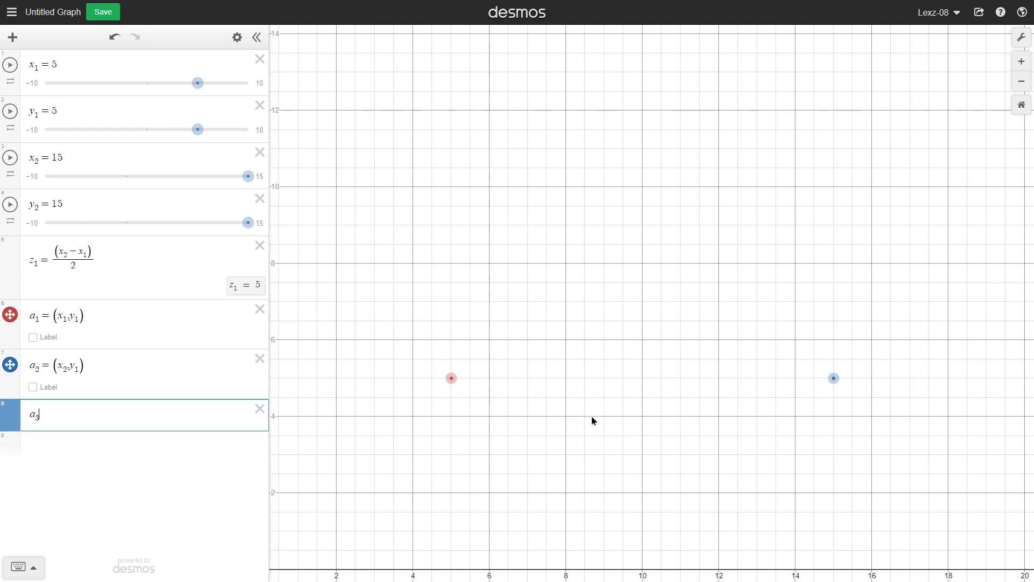
{"action": "type", "text": "=(a_2.x"}
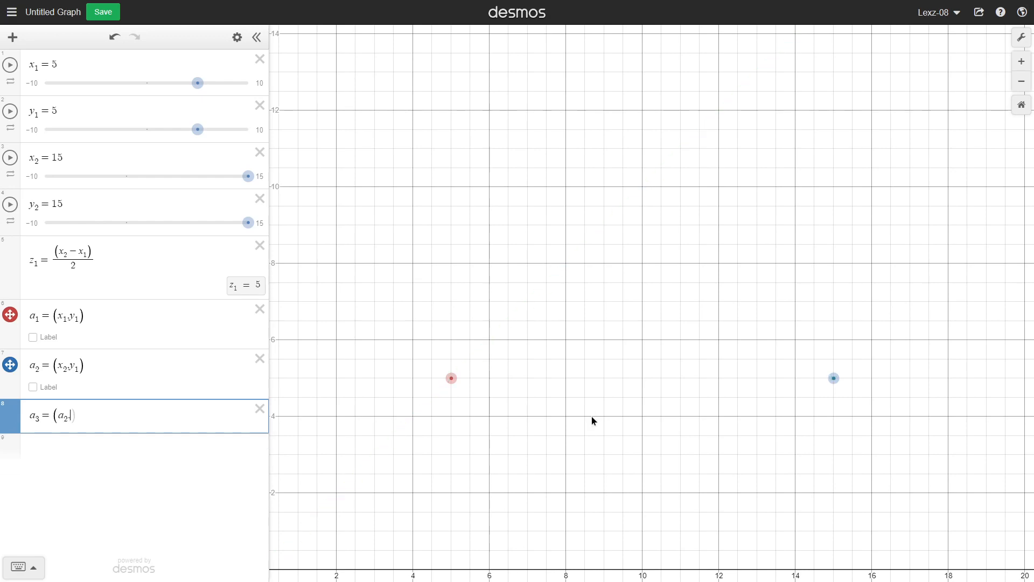
{"action": "type", "text": "-z_1"}
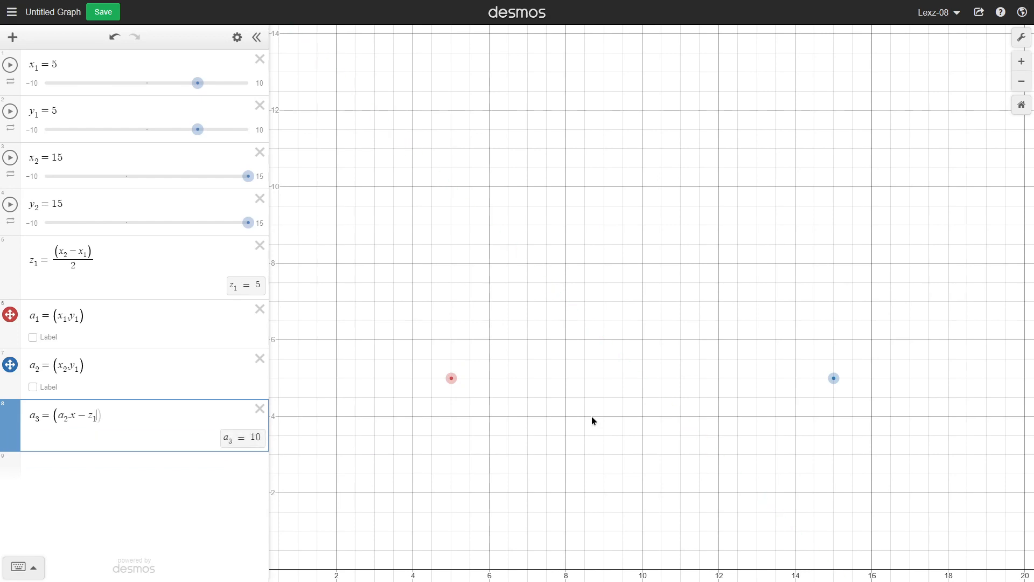
{"action": "type", "text": "."}
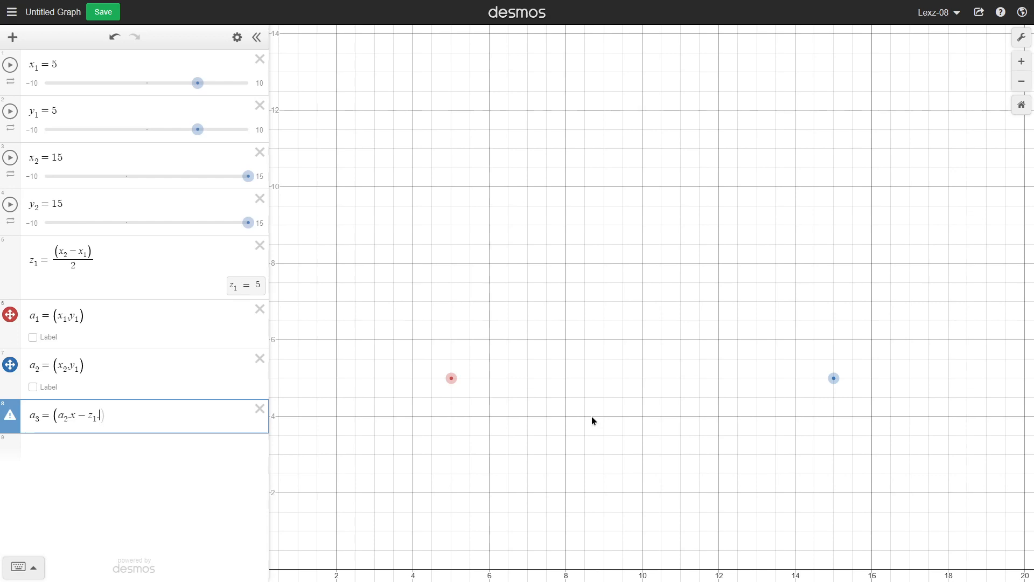
{"action": "type", "text": "y2"}
{"action": "left_click_drag", "start_coordinate": [697, 295], "coordinate": [673, 406]}
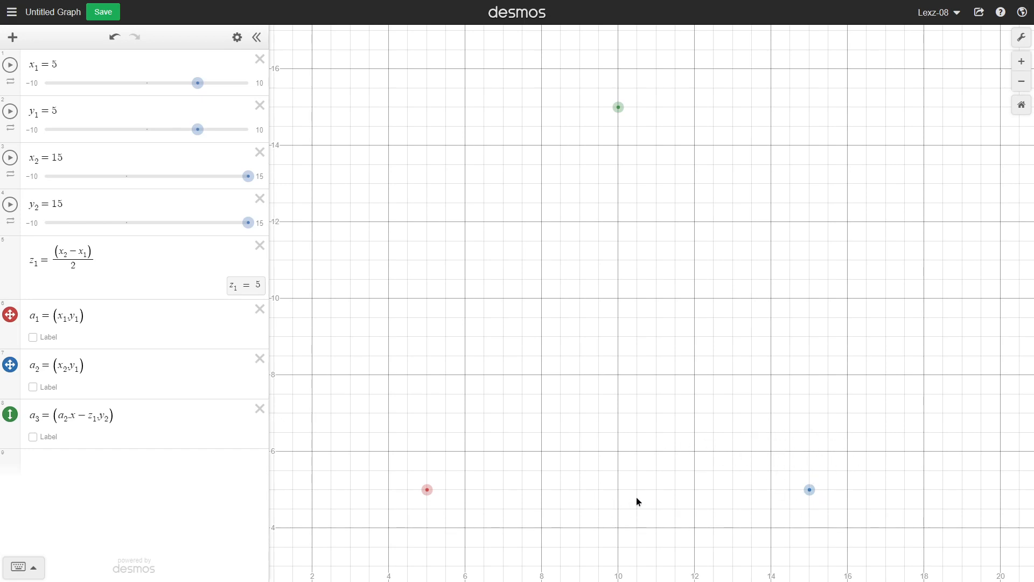
Define point a_4 = (a_1.x, a_3.y).
{"action": "left_click_drag", "start_coordinate": [504, 469], "coordinate": [765, 268]}
{"action": "left_click_drag", "start_coordinate": [805, 352], "coordinate": [551, 495]}
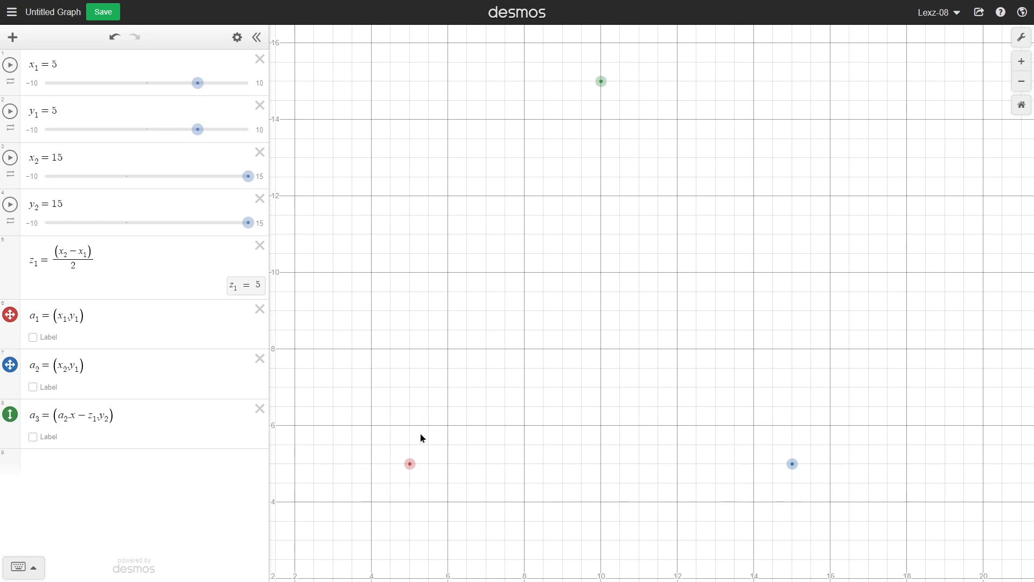
{"action": "left_click", "coordinate": [143, 415]}
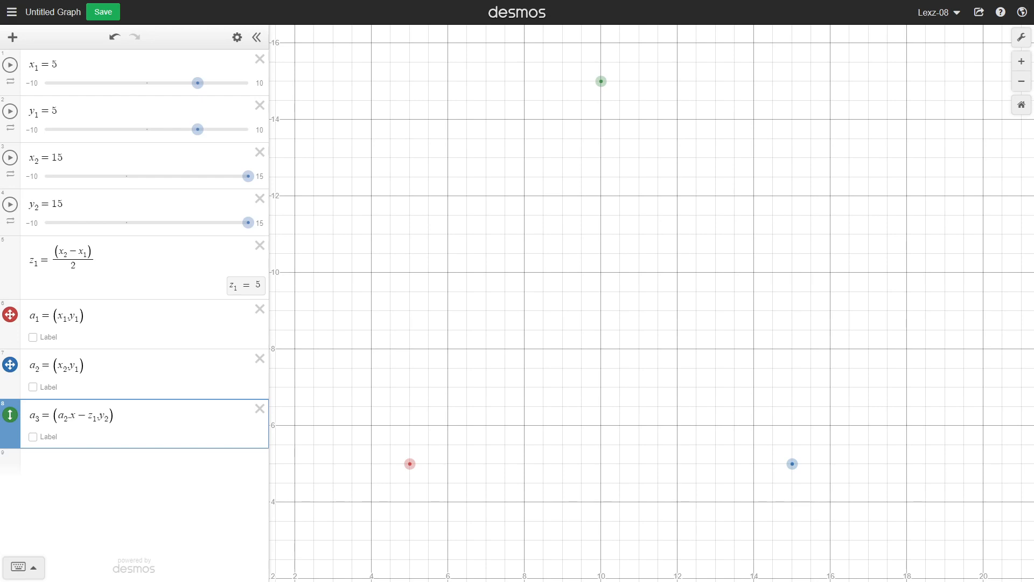
{"action": "left_click_drag", "start_coordinate": [409, 305], "coordinate": [413, 306]}
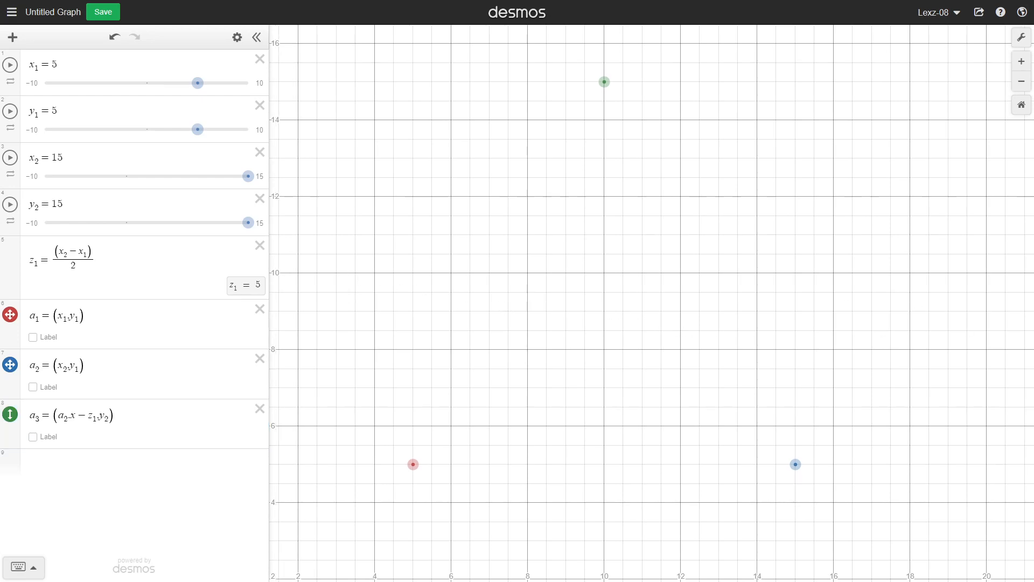
{"action": "left_click", "coordinate": [126, 479]}
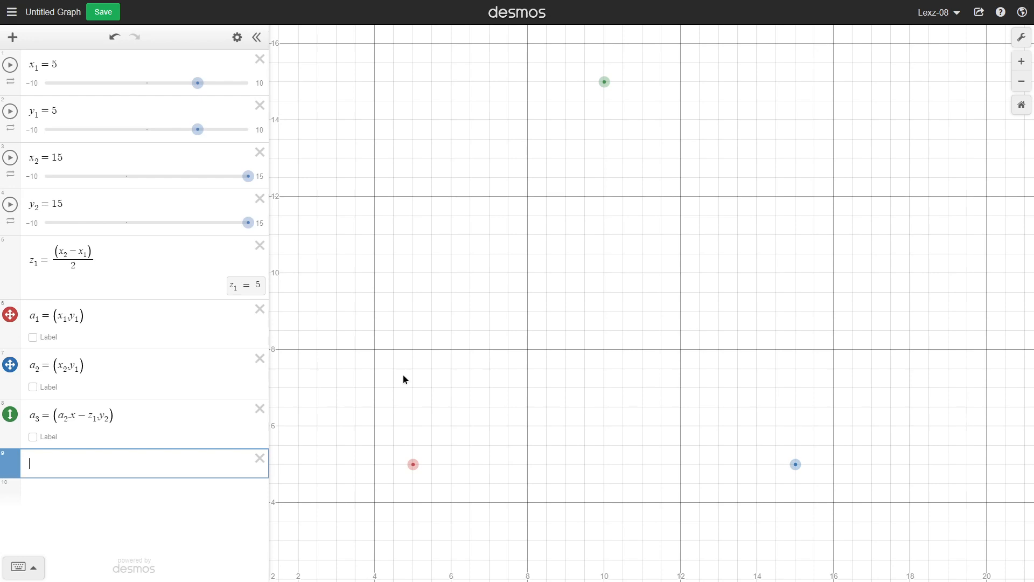
{"action": "type", "text": "a4 = "}
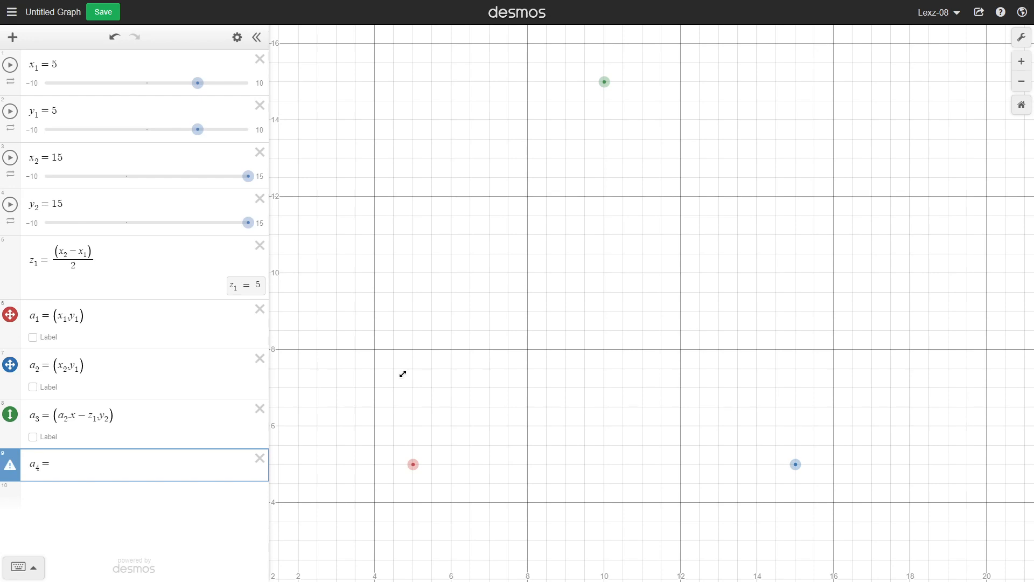
{"action": "type", "text": "(a1.x"}
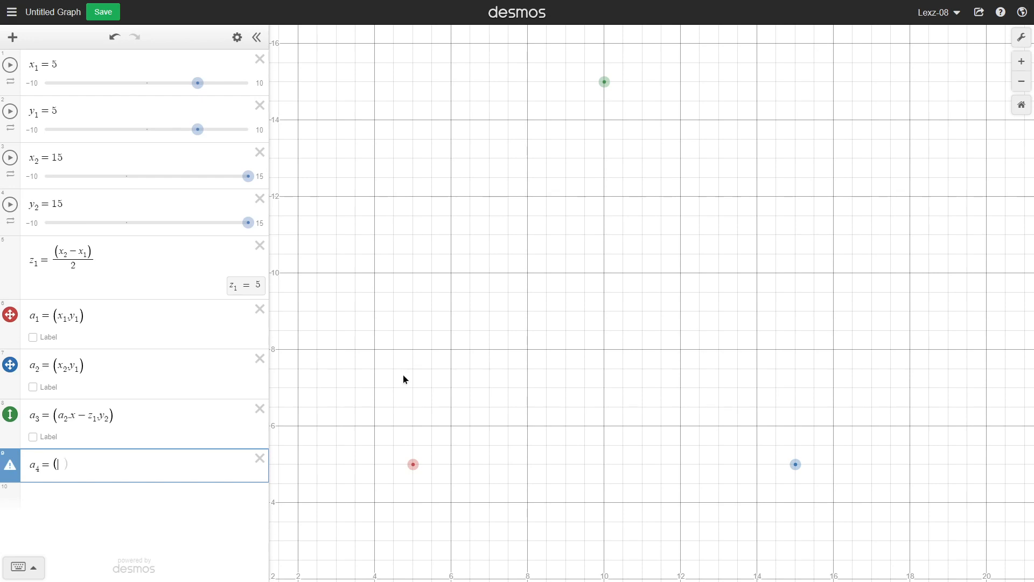
{"action": "type", "text": ",a3.y"}
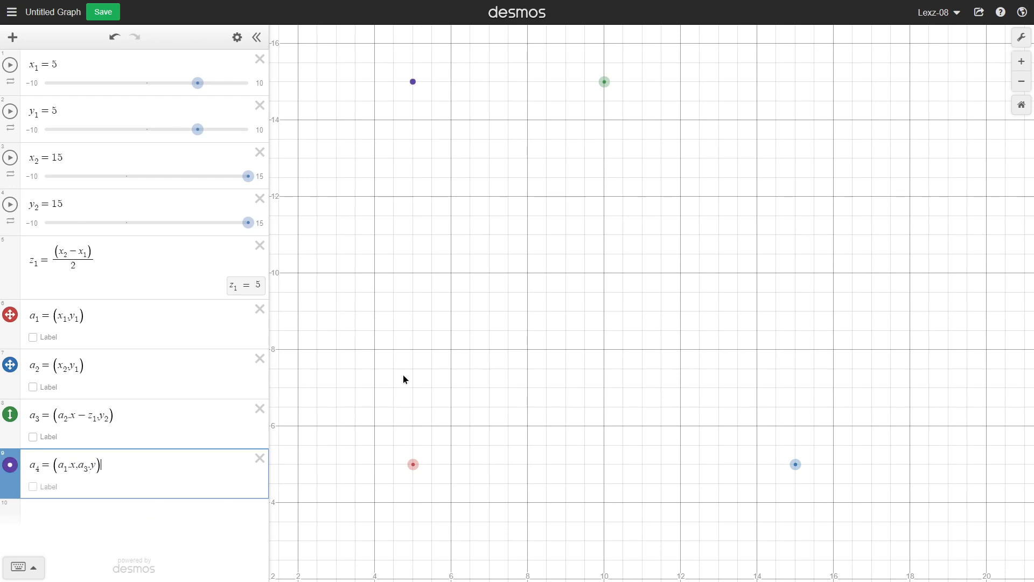
{"action": "key", "text": "Return"}
Define point a_5 = (a_2.x, a_3.y).
{"action": "type", "text": "a5 = (a2.x"}
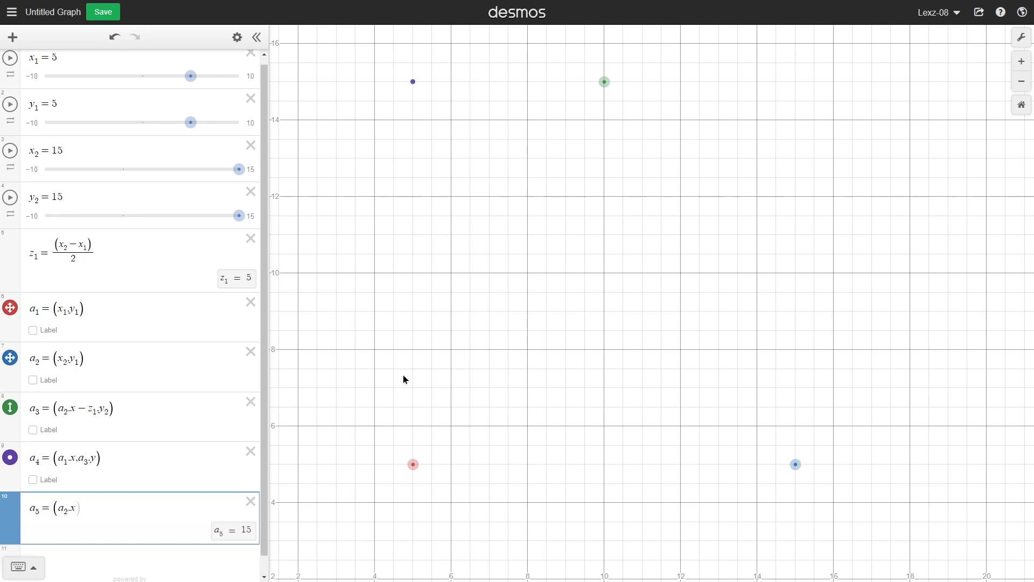
{"action": "type", "text": ",a3.y)"}
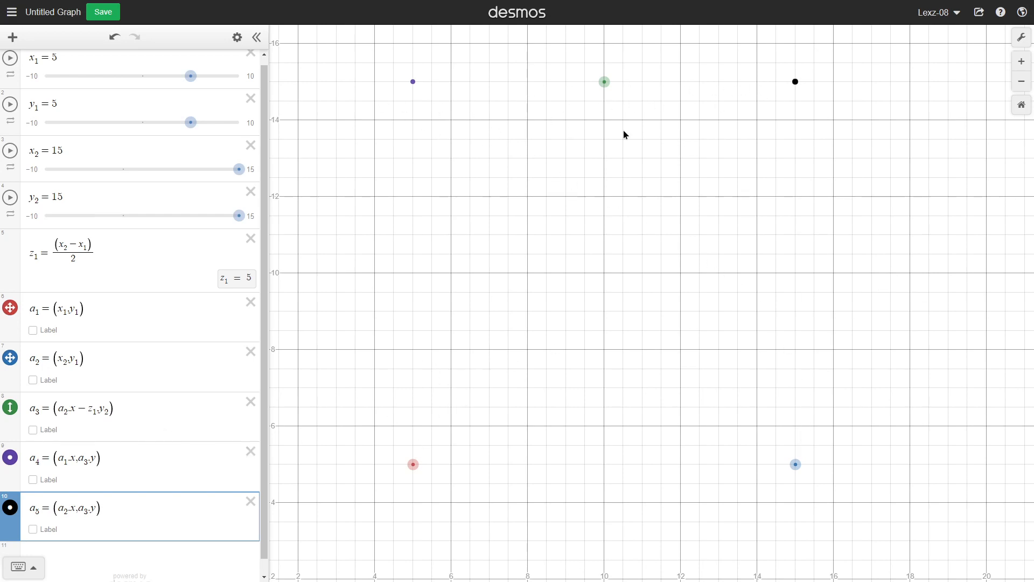
Hide the points a_4 and a_5 on the graph.
{"action": "left_click", "coordinate": [10, 459]}
{"action": "left_click", "coordinate": [10, 508]}
{"action": "scroll", "coordinate": [104, 459], "scroll_direction": "down", "scroll_amount": 1}
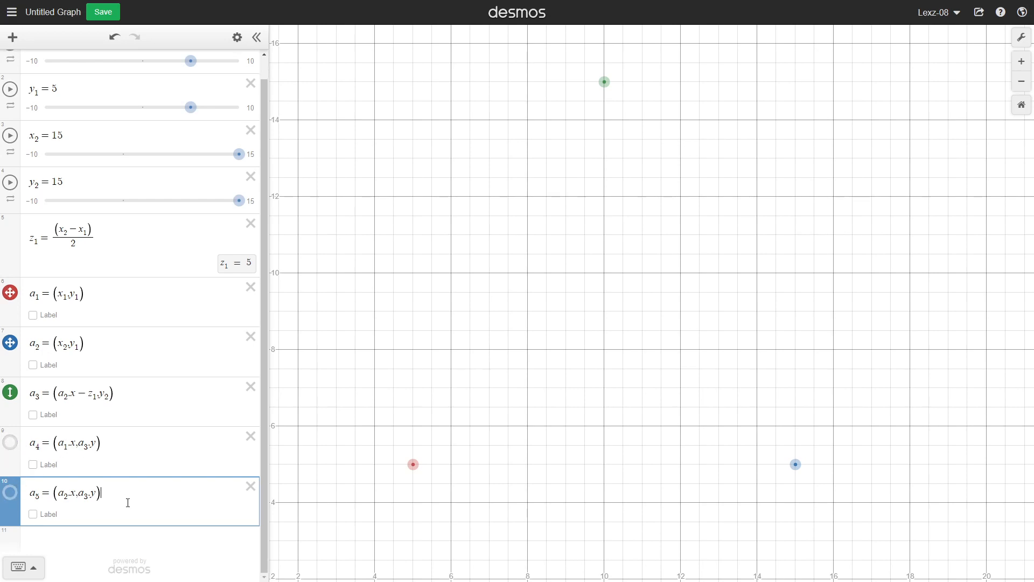
Define a_6 = |a_3.x − a_4.x| on a new expression line.
{"action": "key", "text": "Return"}
{"action": "type", "text": "a"}
{"action": "type", "text": "6="}
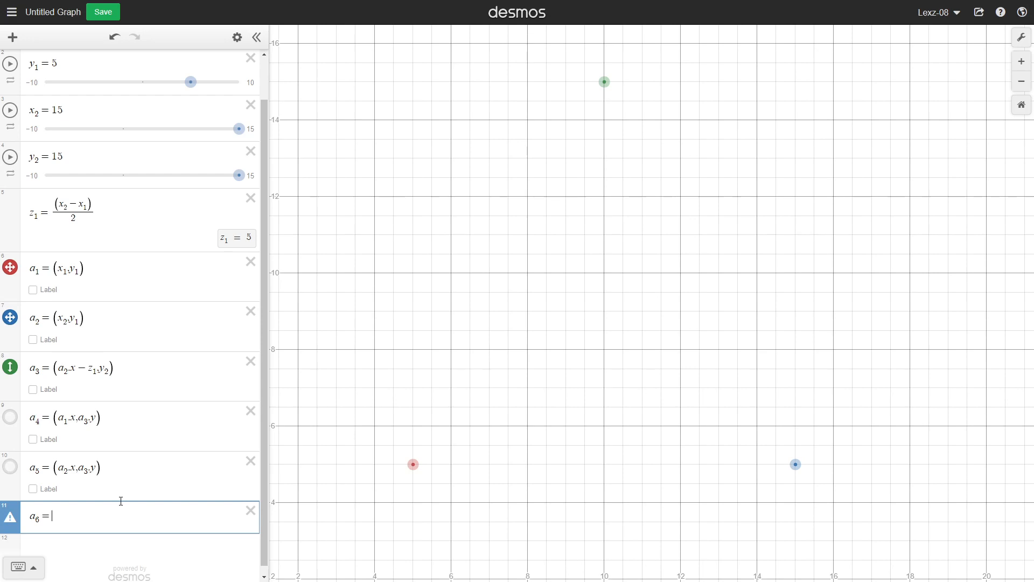
{"action": "type", "text": "|a3"}
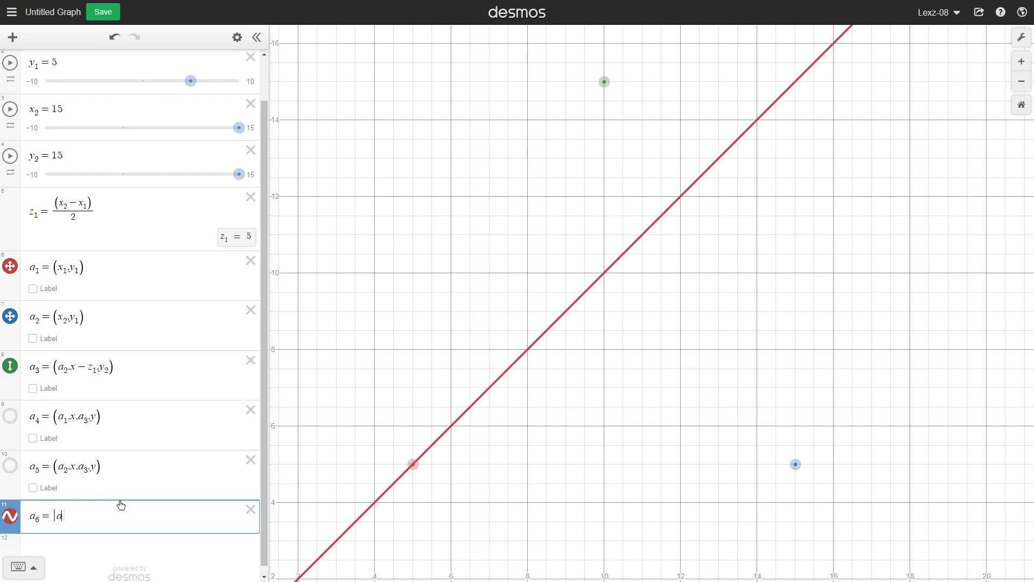
{"action": "type", "text": ".x"}
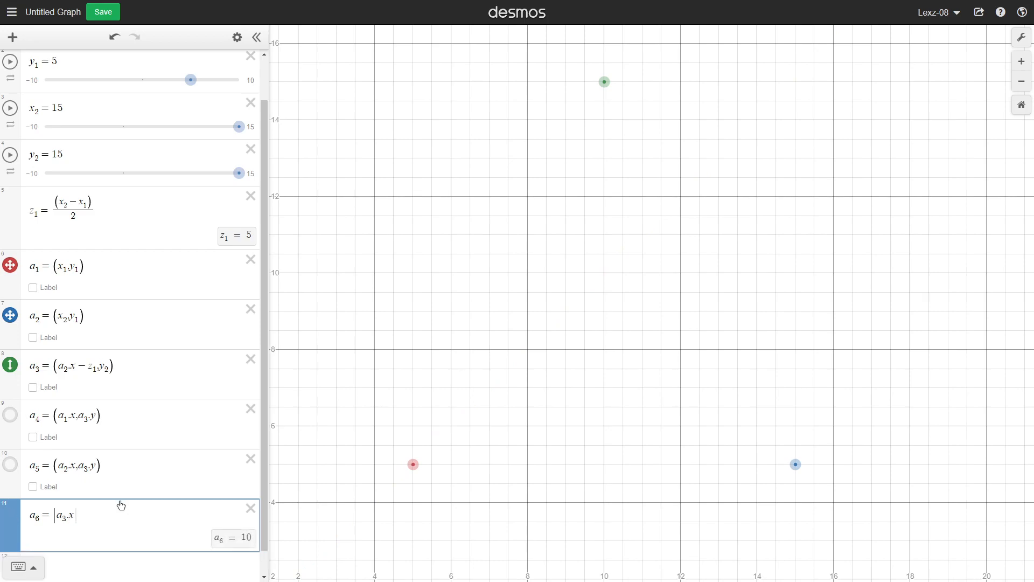
{"action": "type", "text": "-a4.x|"}
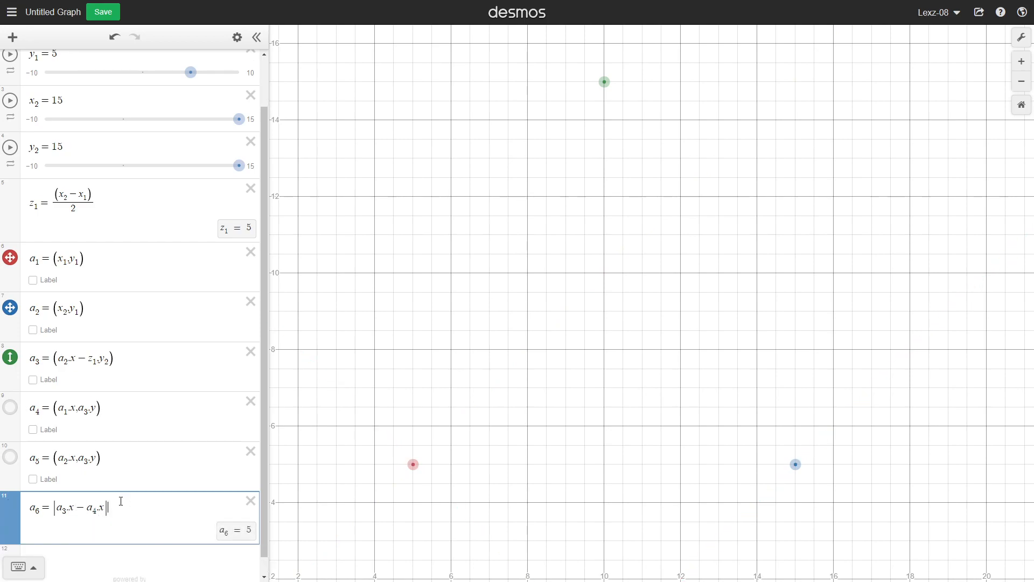
Define a_7 = |a_5.x − a_3.x| on the next expression line.
{"action": "key", "text": "Return"}
{"action": "type", "text": "a"}
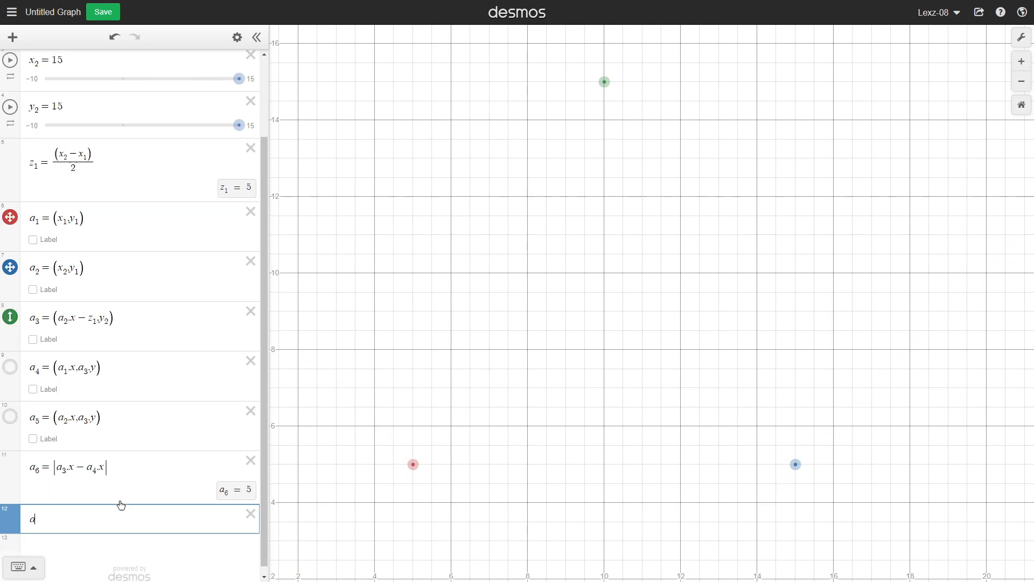
{"action": "type", "text": "7=|a3.x"}
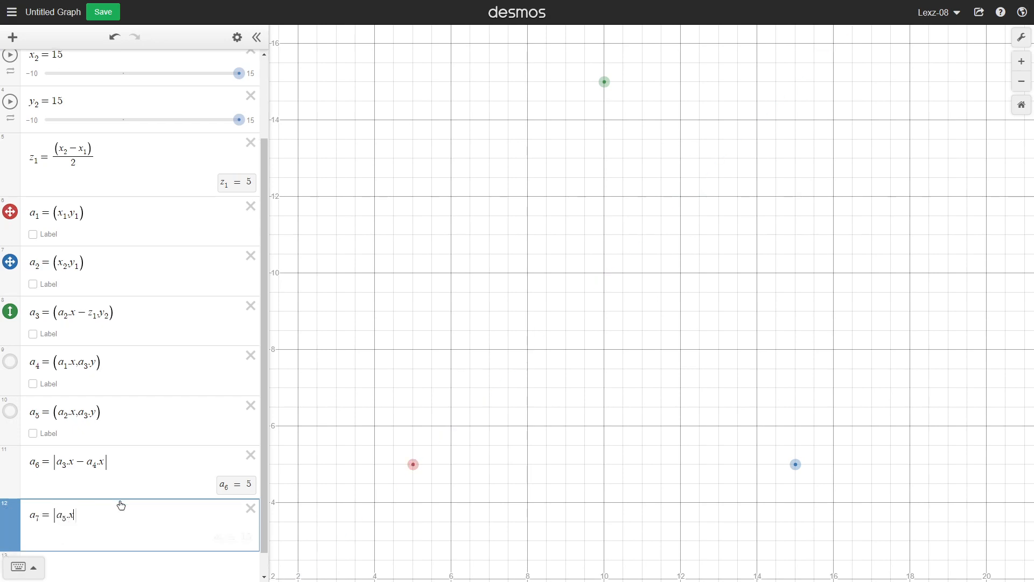
{"action": "type", "text": "-a3."}
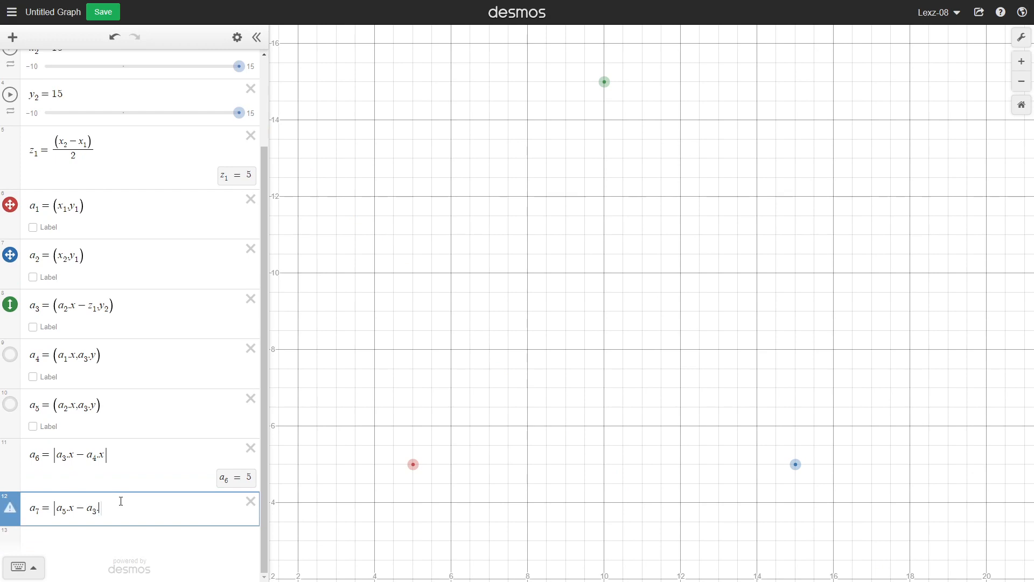
{"action": "type", "text": "x"}
Define a_8 = |a_4.y − a_1.y| on the next expression line.
{"action": "key", "text": "Return"}
{"action": "type", "text": "a8"}
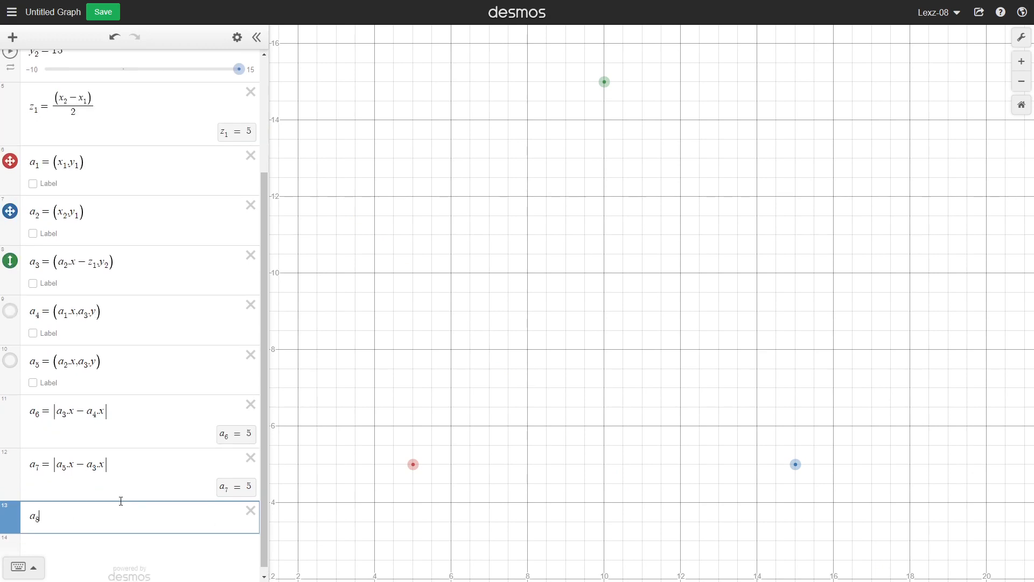
{"action": "type", "text": "=|"}
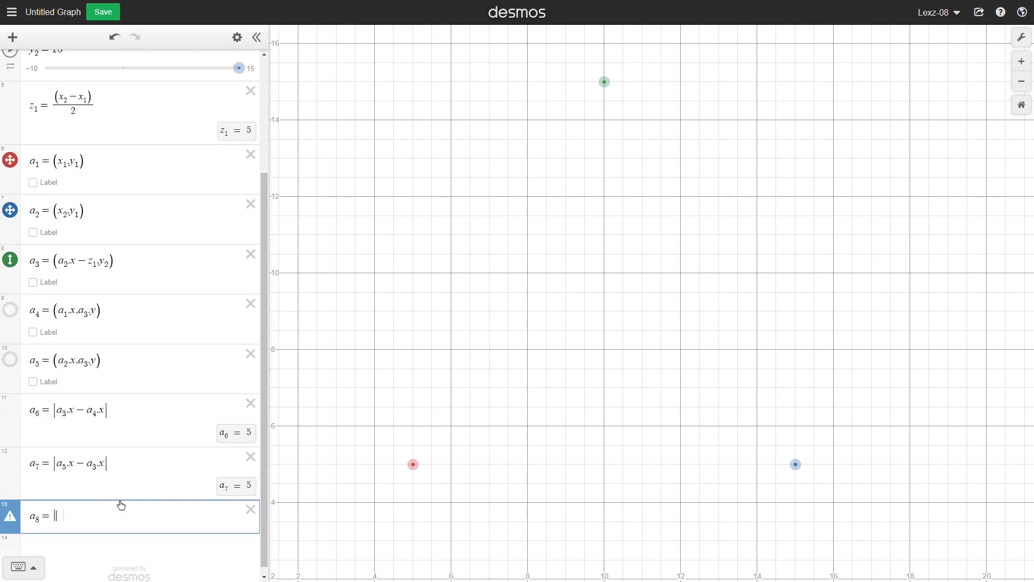
{"action": "type", "text": "a4.y-"}
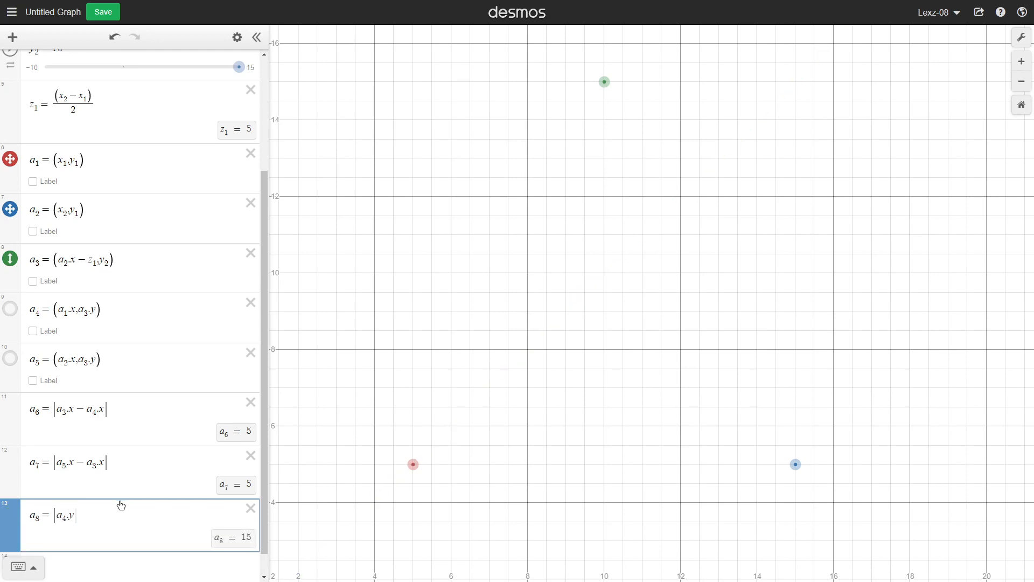
{"action": "type", "text": "a1.y"}
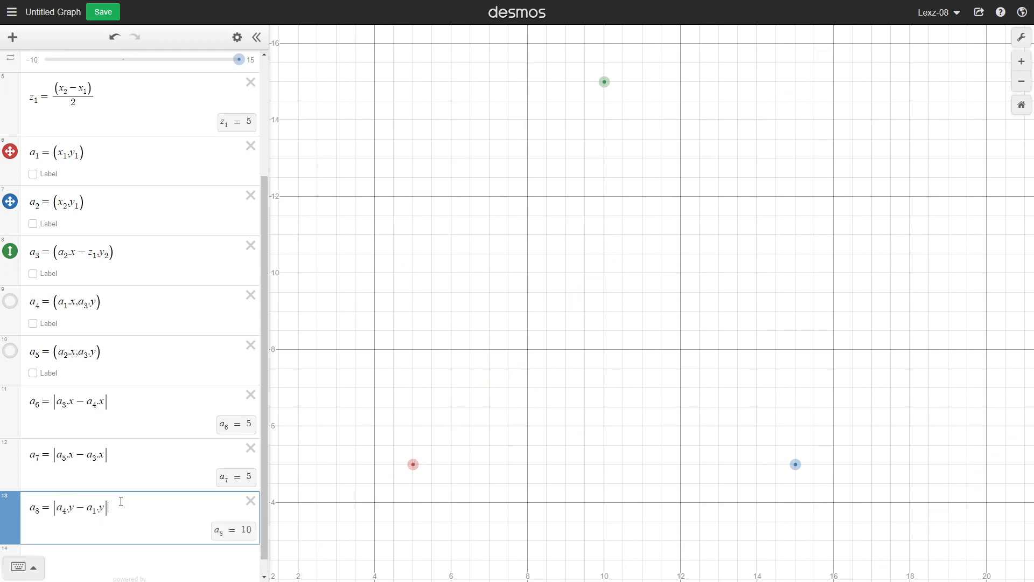
Define a_9 = |a_5.y − a_2.y| on the next expression line.
{"action": "key", "text": "Return"}
{"action": "type", "text": "a9"}
{"action": "type", "text": "=|"}
{"action": "type", "text": "a5."}
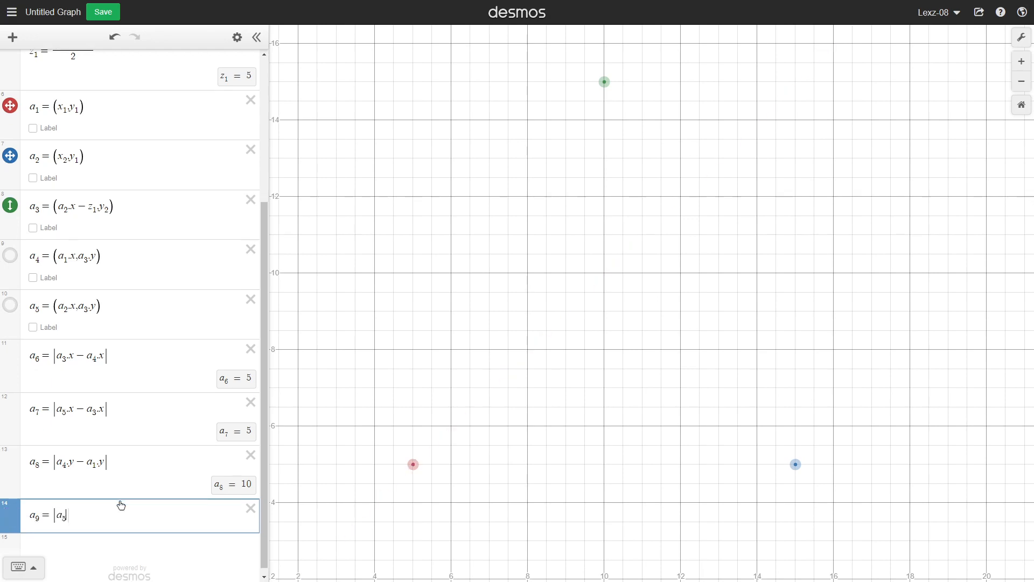
{"action": "type", "text": "y-a2"}
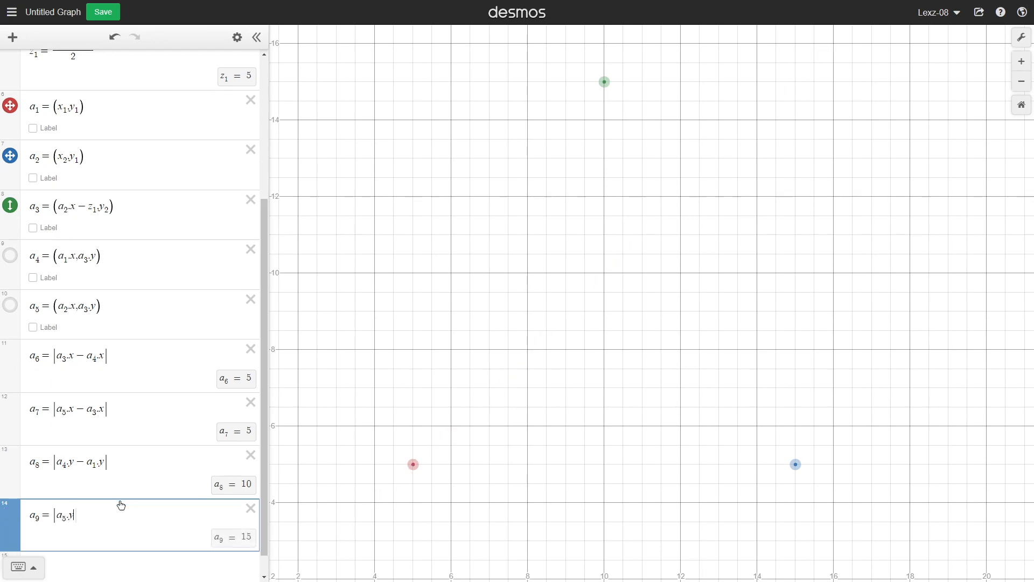
{"action": "type", "text": ".y"}
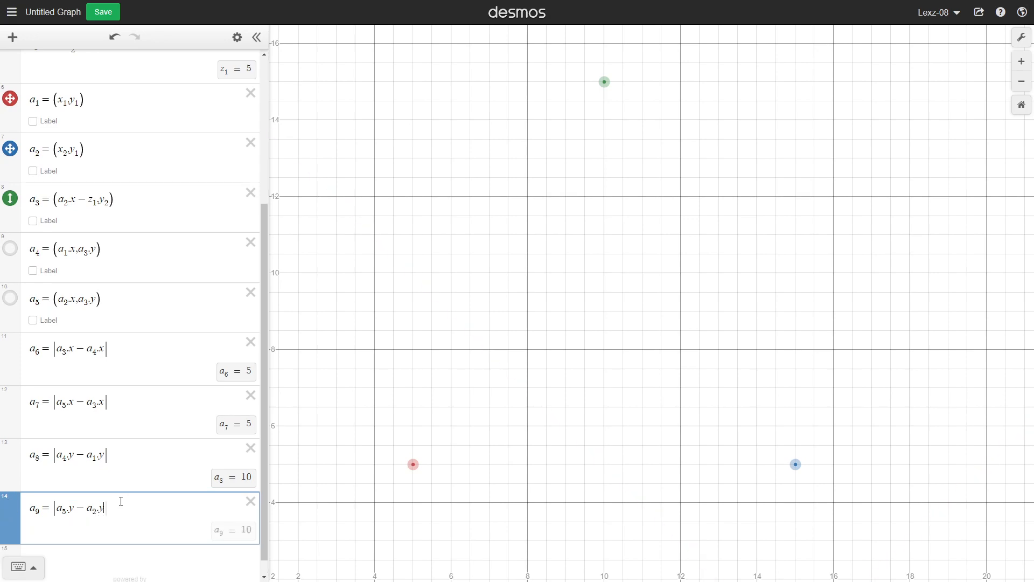
Add the expression |a_6² + a_8²| on a new line.
{"action": "key", "text": "Return"}
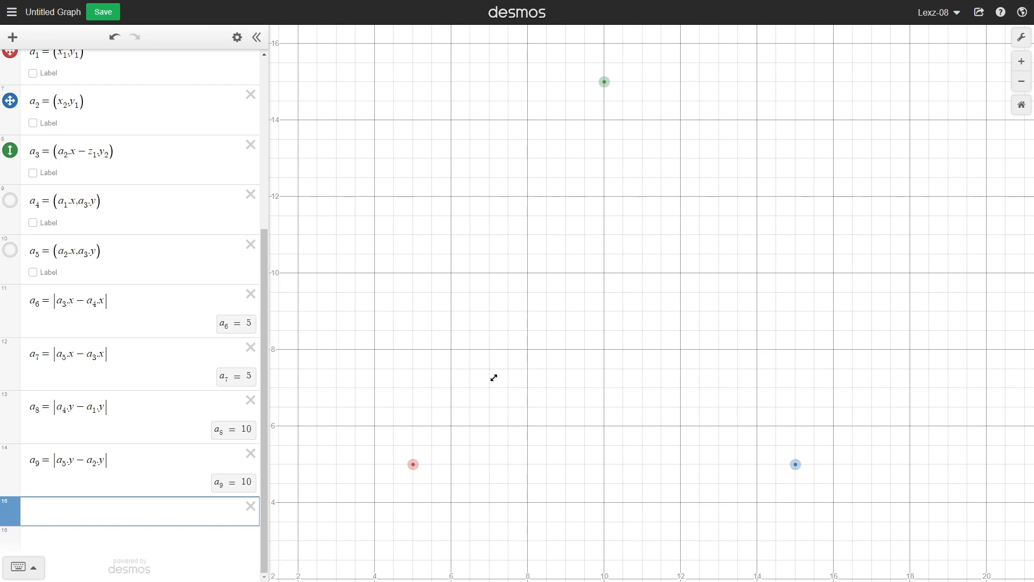
{"action": "type", "text": "|"}
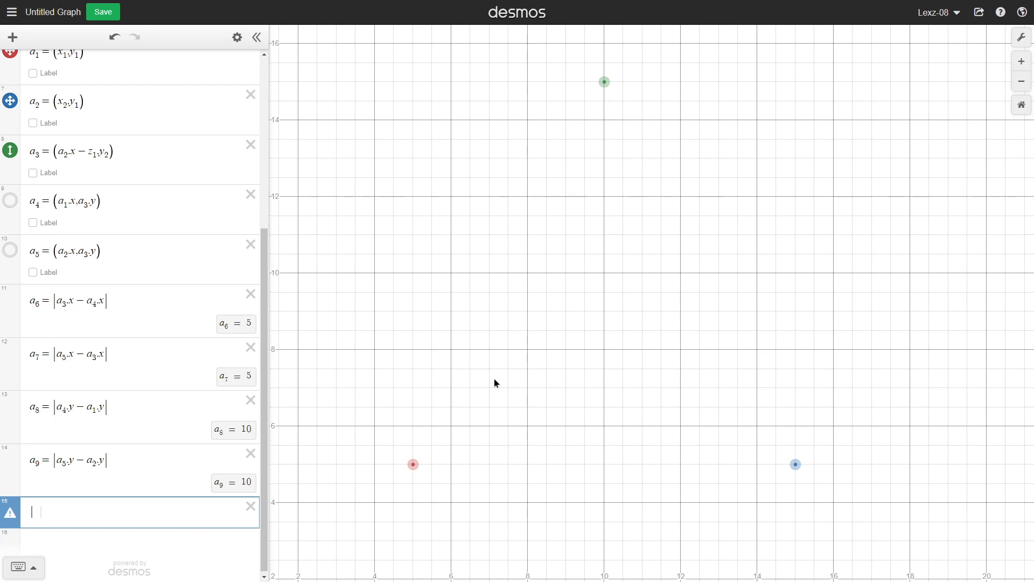
{"action": "type", "text": "a_6^2"}
{"action": "key", "text": "Right"}
{"action": "type", "text": "+ a_8^2"}
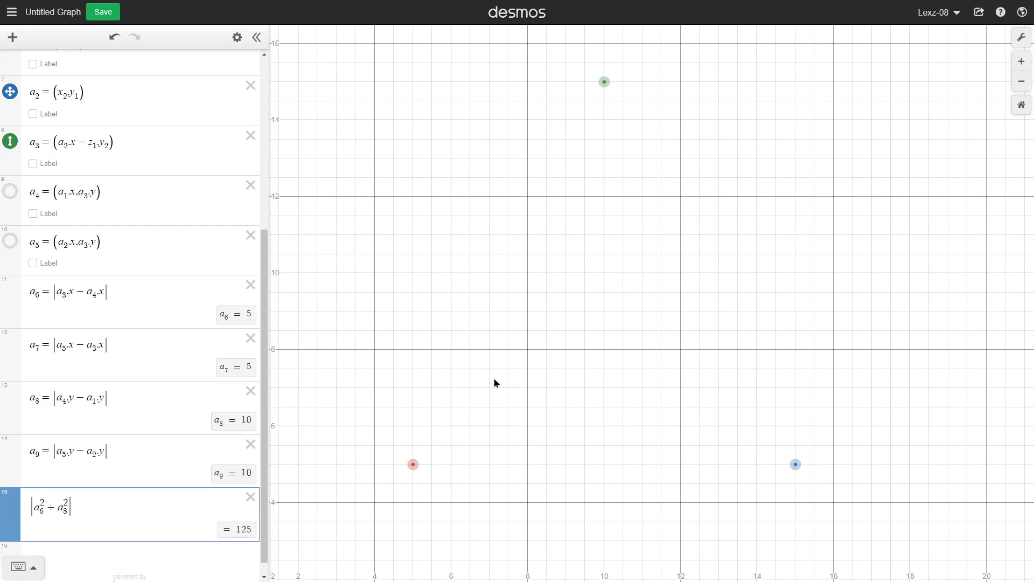
Add the expression |√(a_6² + a_8²)| for the left side length.
{"action": "key", "text": "Return"}
{"action": "type", "text": "|sqrt()|"}
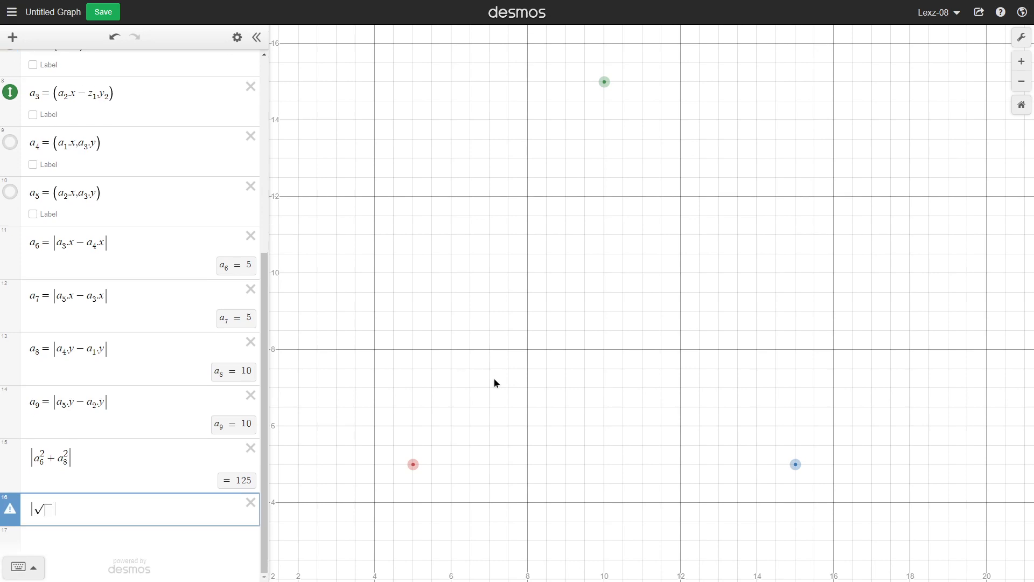
{"action": "type", "text": "a6"}
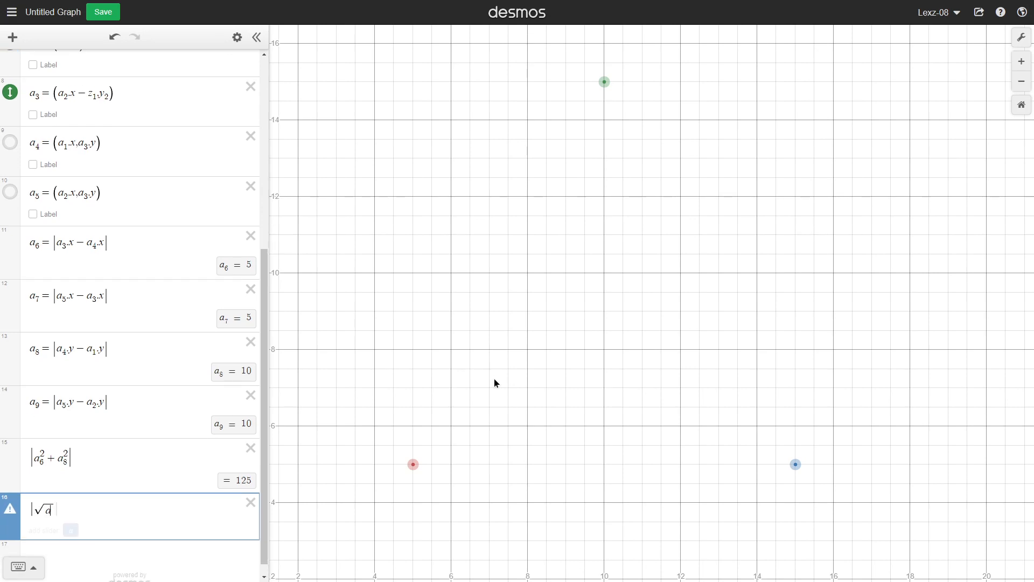
{"action": "type", "text": "^"}
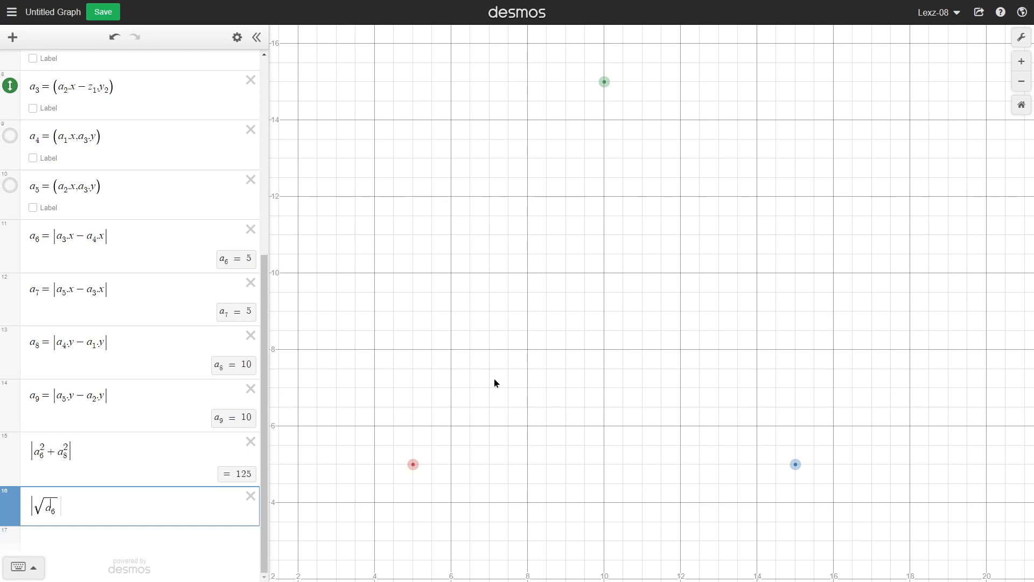
{"action": "type", "text": "2"}
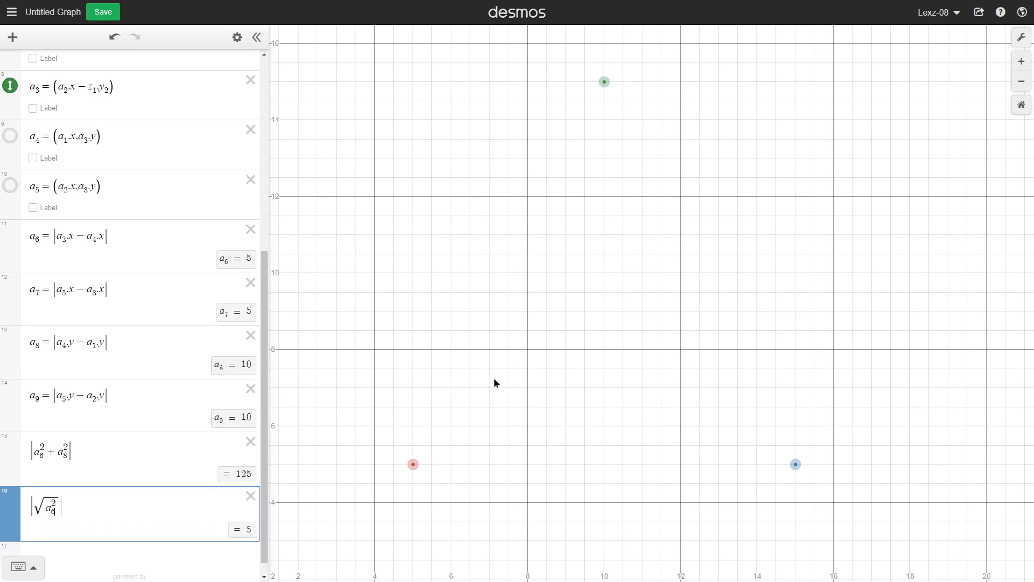
{"action": "type", "text": "+a8"}
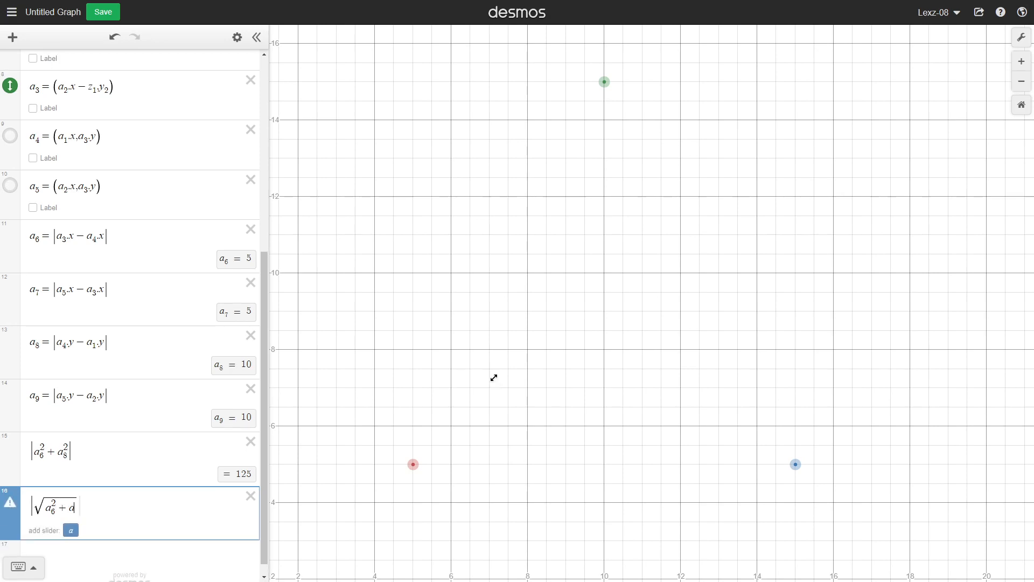
{"action": "type", "text": "^2"}
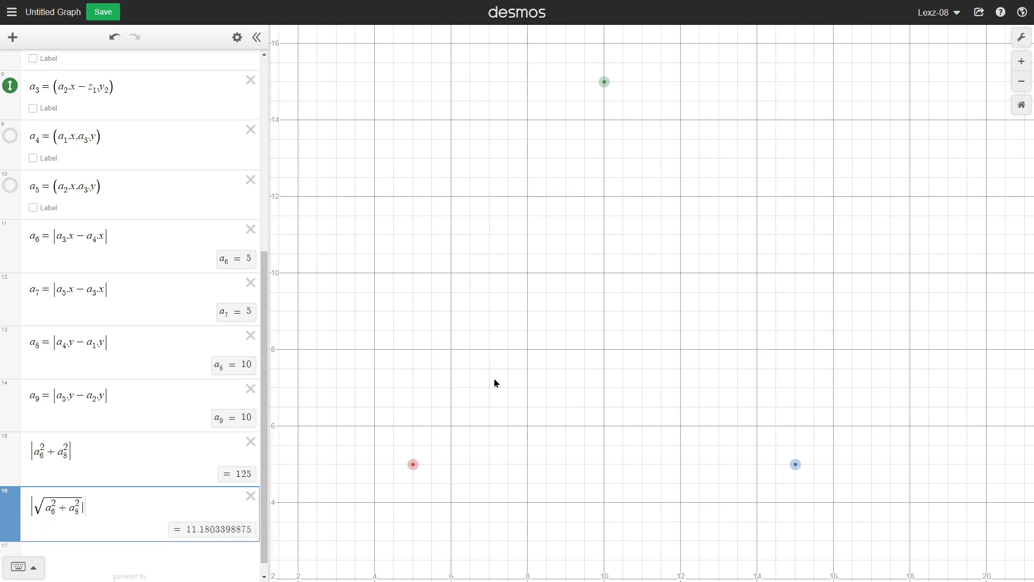
Add the expression |a_7² + a_9²| on a new line.
{"action": "key", "text": "Return"}
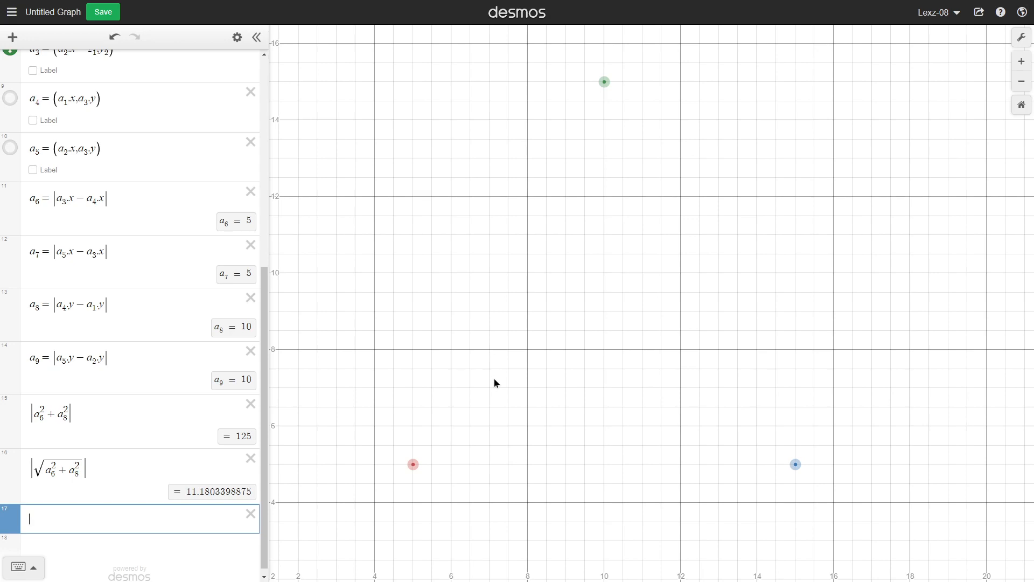
{"action": "type", "text": "||"}
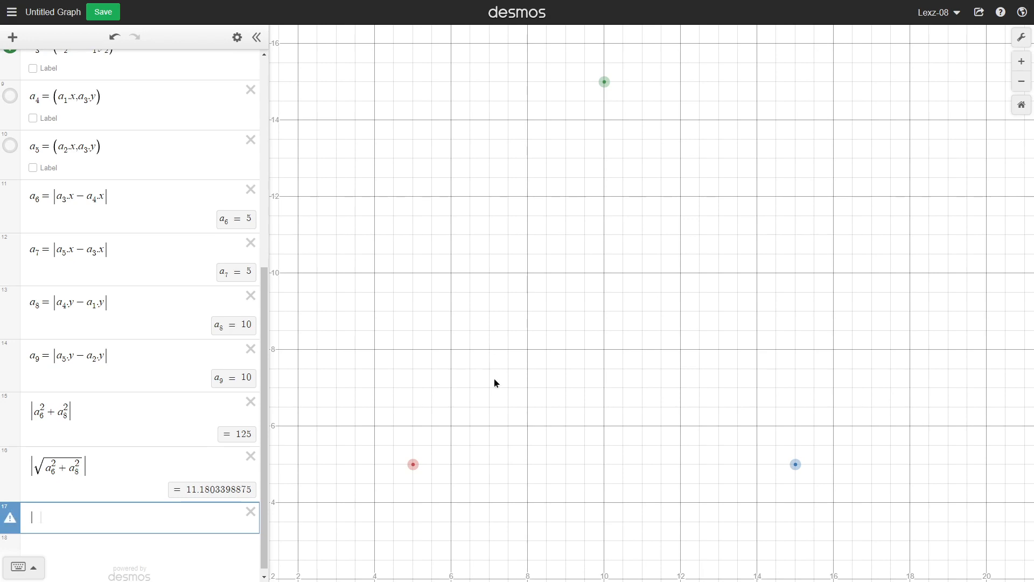
{"action": "type", "text": "a7^2"}
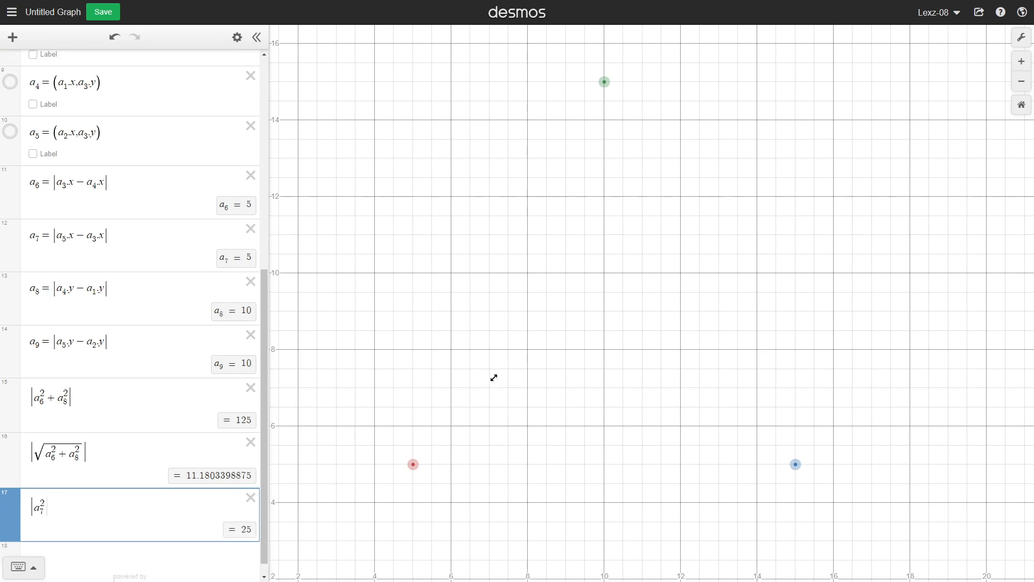
{"action": "type", "text": "+a9^2"}
Add the expression |√(a_7² + a_9²)| for the right side length.
{"action": "key", "text": "Return"}
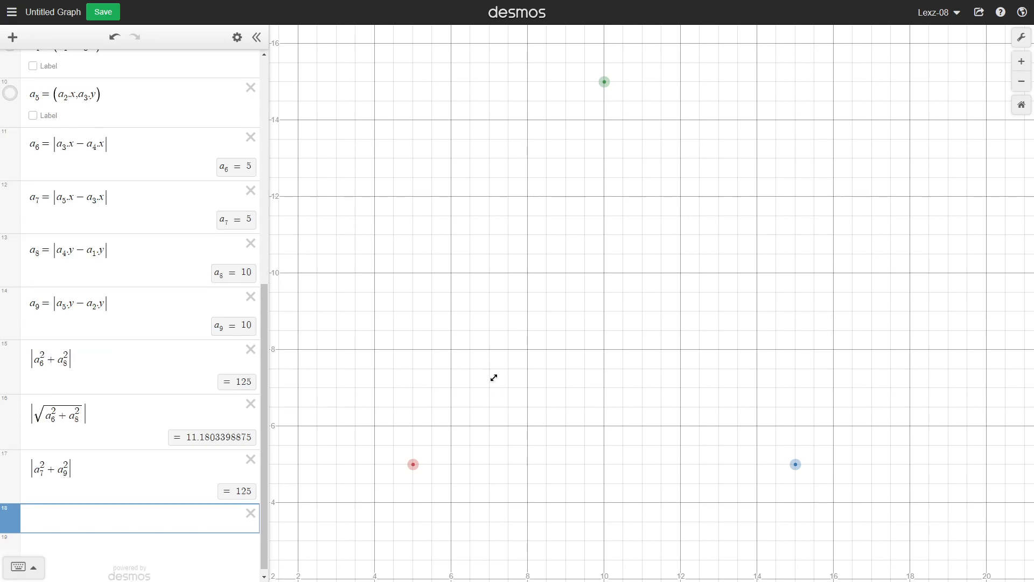
{"action": "type", "text": "|"}
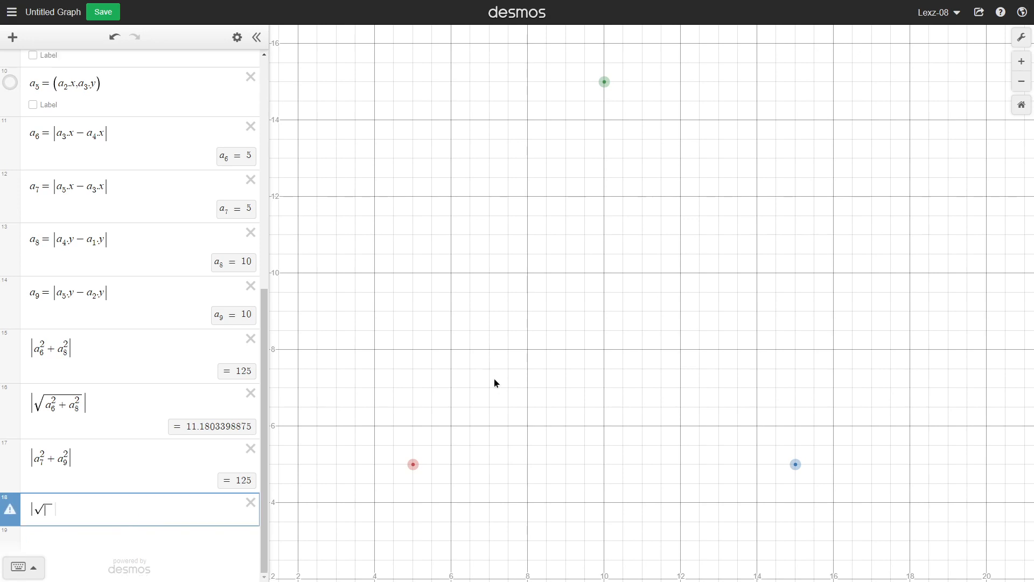
{"action": "type", "text": "sqrta_7^2"}
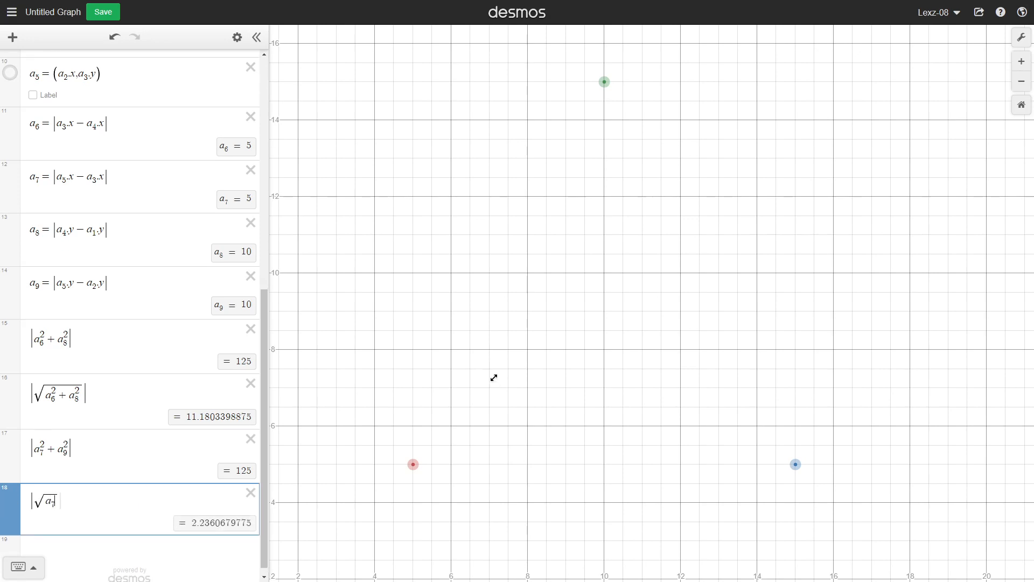
{"action": "type", "text": "+a_9"}
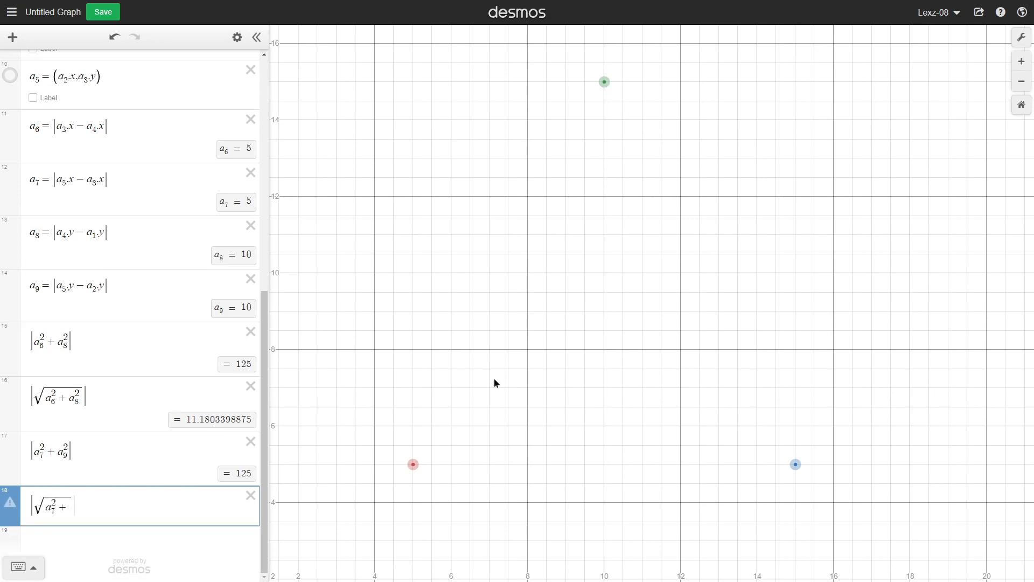
{"action": "type", "text": "^2"}
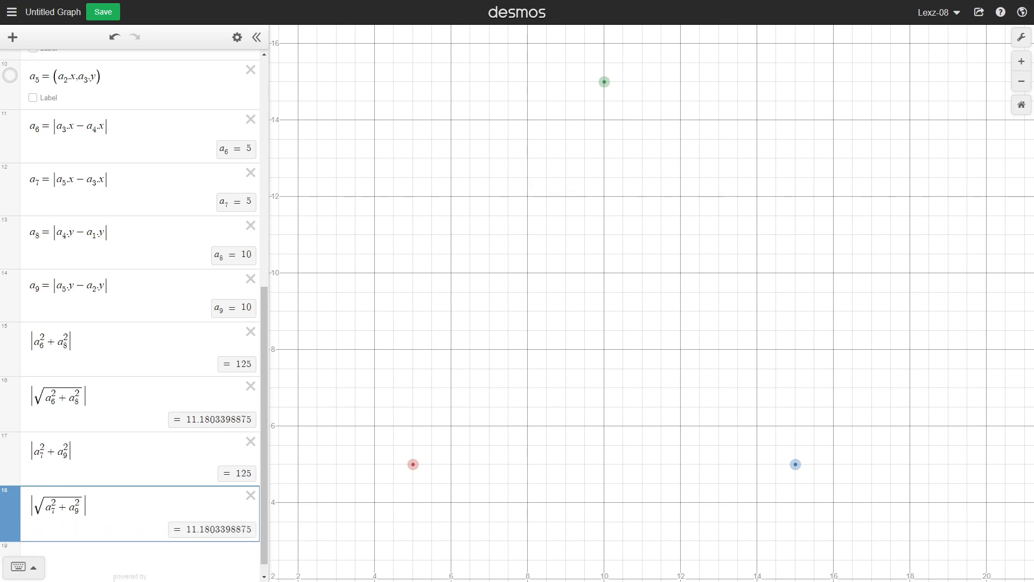
Insert a table on a new line and enter a₁.x and a₁.y as its first row.
{"action": "scroll", "coordinate": [180, 442], "scroll_direction": "down", "scroll_amount": 1}
{"action": "left_click_drag", "start_coordinate": [639, 303], "coordinate": [639, 393]}
{"action": "scroll", "coordinate": [638, 393], "scroll_direction": "down", "scroll_amount": 2}
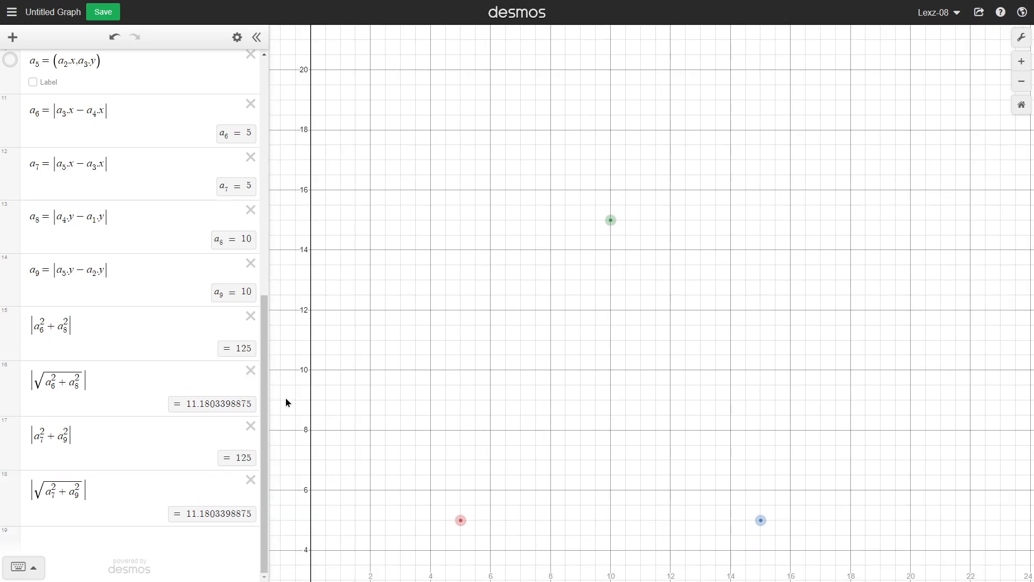
{"action": "mouse_move", "coordinate": [265, 402]}
{"action": "left_mouse_down"}
{"action": "mouse_move", "coordinate": [277, 285]}
{"action": "mouse_move", "coordinate": [274, 410]}
{"action": "left_mouse_up"}
{"action": "left_click", "coordinate": [212, 543]}
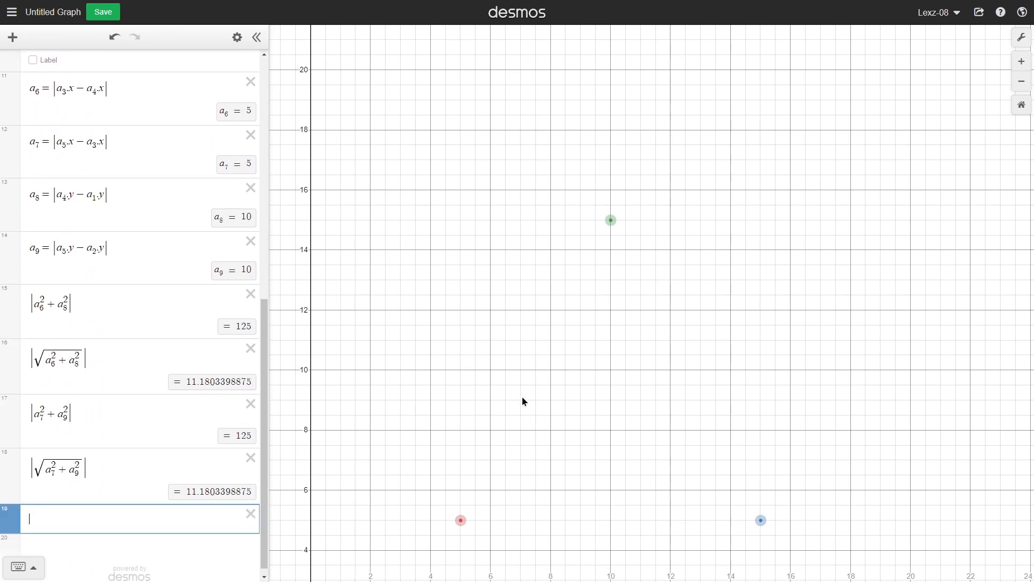
{"action": "type", "text": "table"}
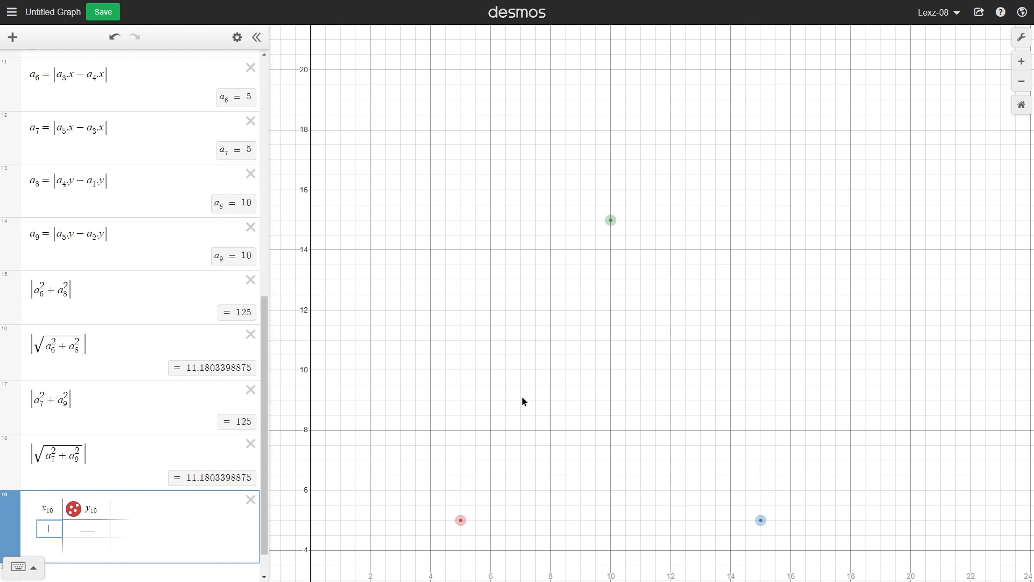
{"action": "type", "text": "a1.x"}
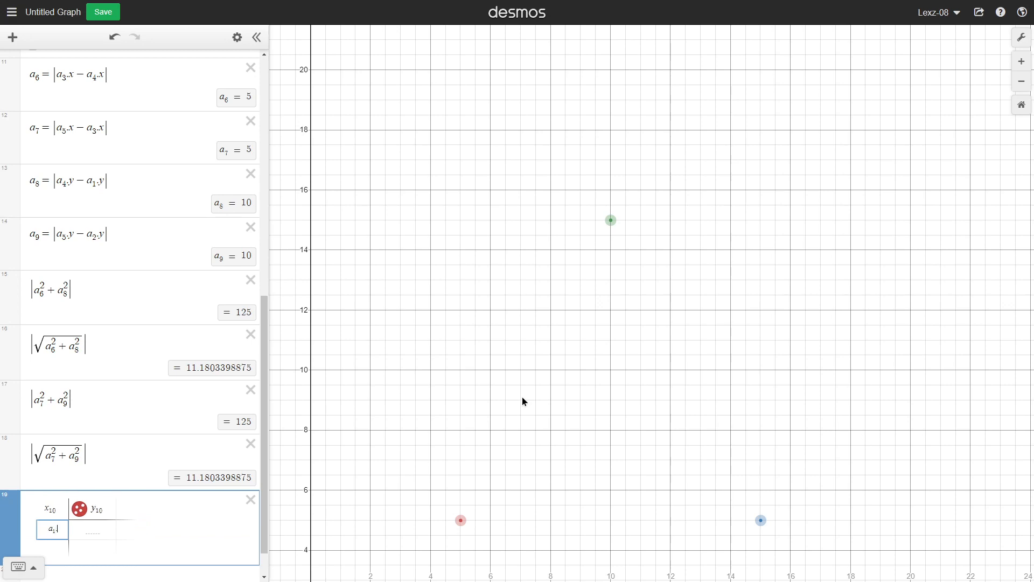
{"action": "key", "text": "Right"}
{"action": "type", "text": "a1"}
{"action": "type", "text": "1"}
{"action": "type", "text": ".y"}
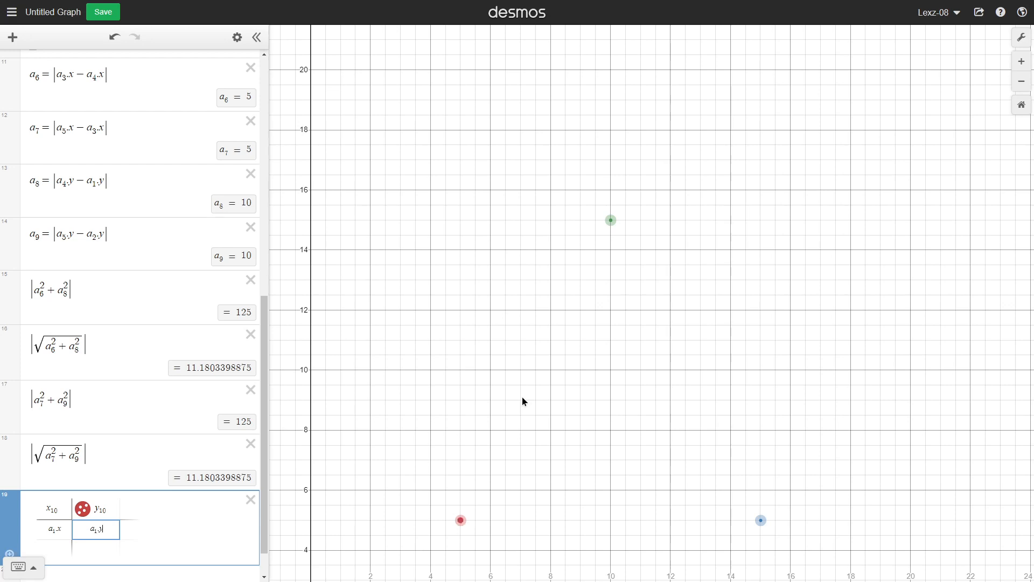
Add table rows a₂.x, a₂.y; a₃.x, a₃.y; and a₁.x, a₁.y to close the vertex list.
{"action": "key", "text": "Return"}
{"action": "type", "text": "a2.x"}
{"action": "key", "text": "Right"}
{"action": "type", "text": "a2.y"}
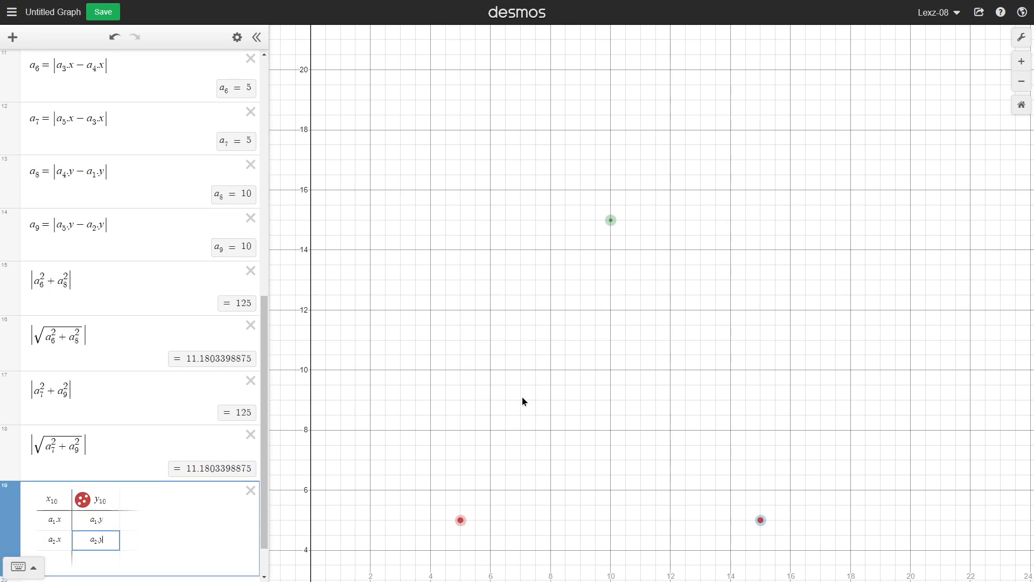
{"action": "key", "text": "Return"}
{"action": "type", "text": "a3.x"}
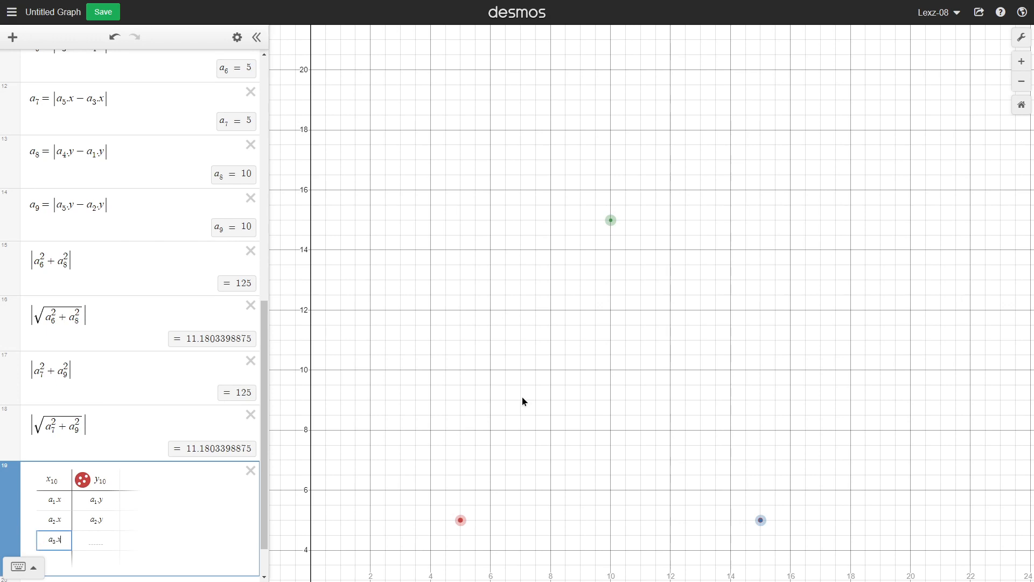
{"action": "key", "text": "Right"}
{"action": "type", "text": "a3.y"}
{"action": "key", "text": "Return"}
{"action": "type", "text": "a1.x"}
{"action": "key", "text": "Right"}
{"action": "type", "text": "a1.y"}
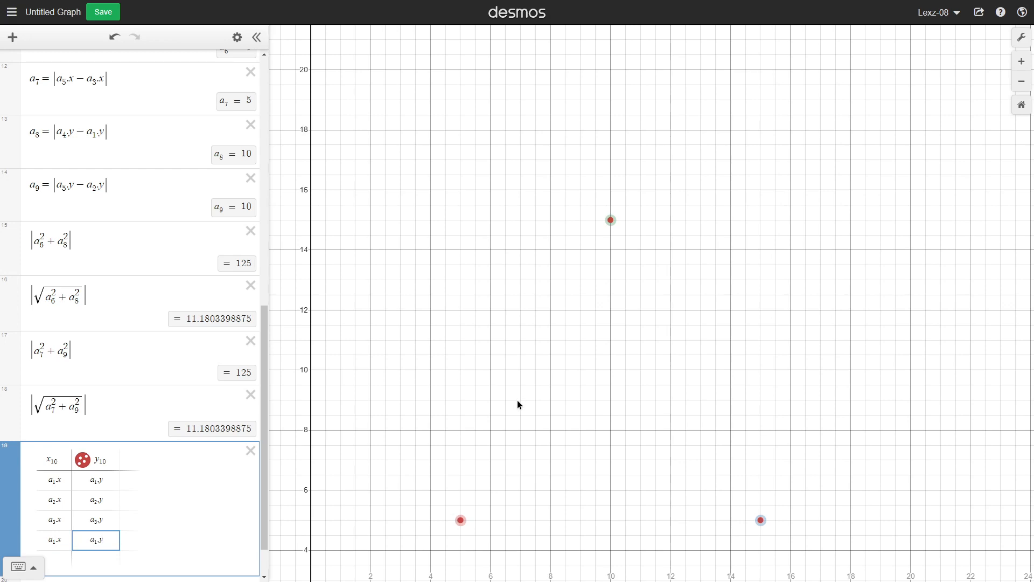
{"action": "left_click", "coordinate": [434, 391]}
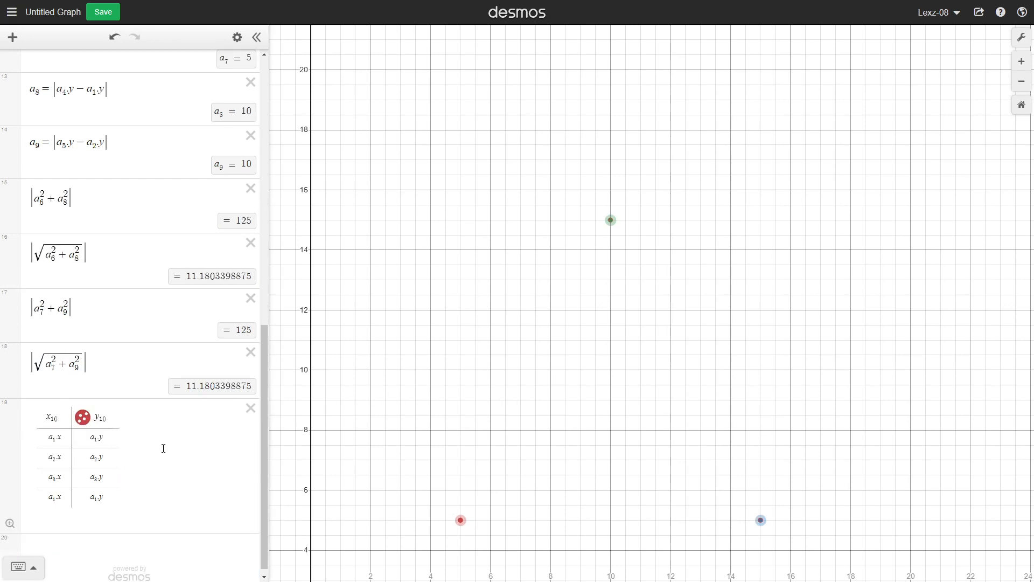
Turn off dragging for points a₁, a₂ and a₃.
{"action": "scroll", "coordinate": [177, 350], "scroll_direction": "up", "scroll_amount": 12}
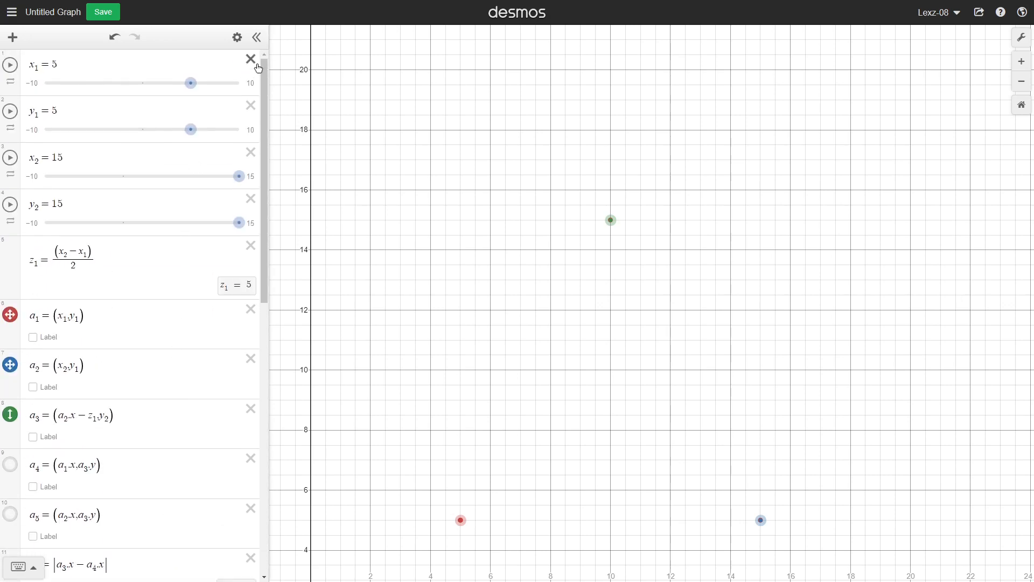
{"action": "left_click", "coordinate": [237, 38]}
{"action": "left_click", "coordinate": [10, 316]}
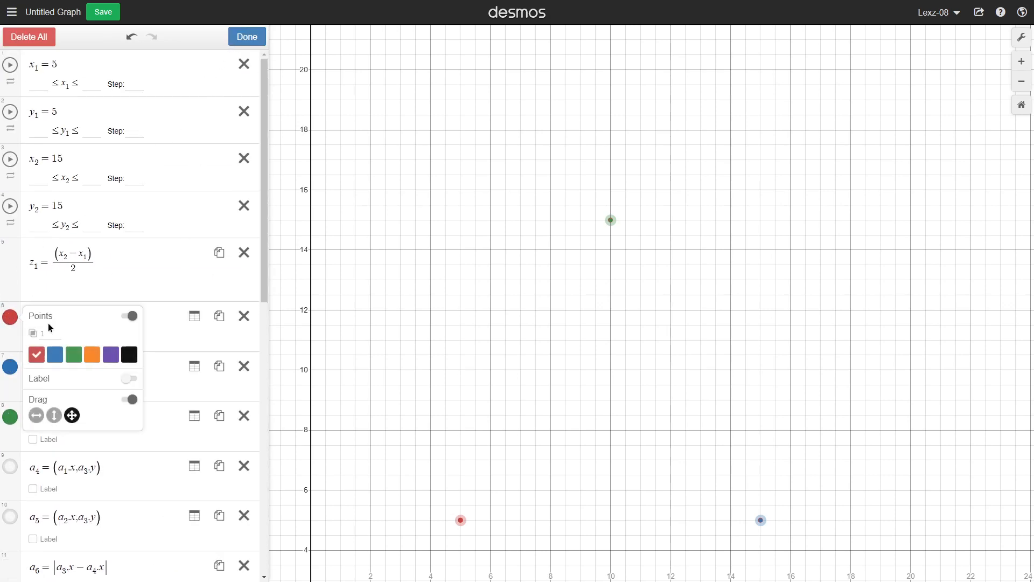
{"action": "left_click", "coordinate": [129, 399]}
{"action": "left_click", "coordinate": [10, 366]}
{"action": "left_click", "coordinate": [130, 449]}
{"action": "left_click", "coordinate": [11, 417]}
{"action": "left_click", "coordinate": [130, 499]}
Turn on lines for the table's points to draw the triangle's outline, and finish editing.
{"action": "scroll", "coordinate": [192, 404], "scroll_direction": "down", "scroll_amount": 8}
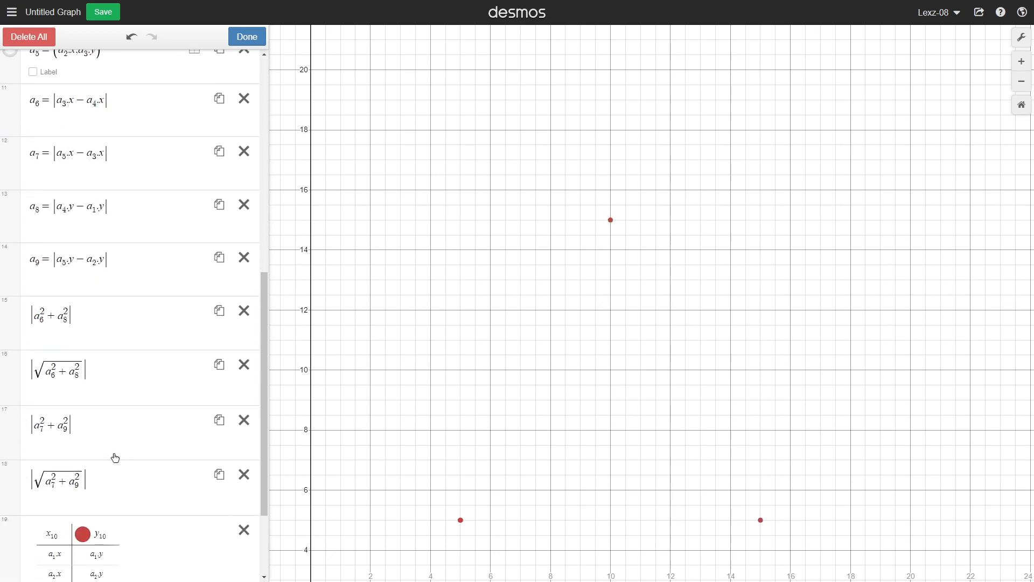
{"action": "left_click", "coordinate": [82, 410]}
{"action": "left_click", "coordinate": [176, 510]}
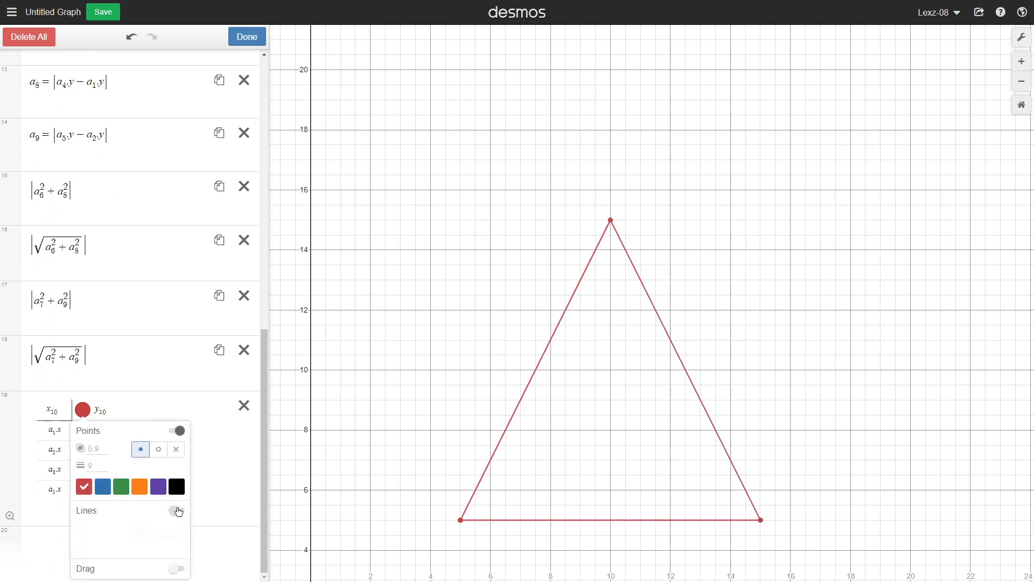
{"action": "left_click", "coordinate": [248, 36]}
Drag the x₁ and y₁ sliders to about 3.7 and 4.2 and try moving the x₂ and y₂ sliders.
{"action": "left_click_drag", "start_coordinate": [690, 241], "coordinate": [703, 161]}
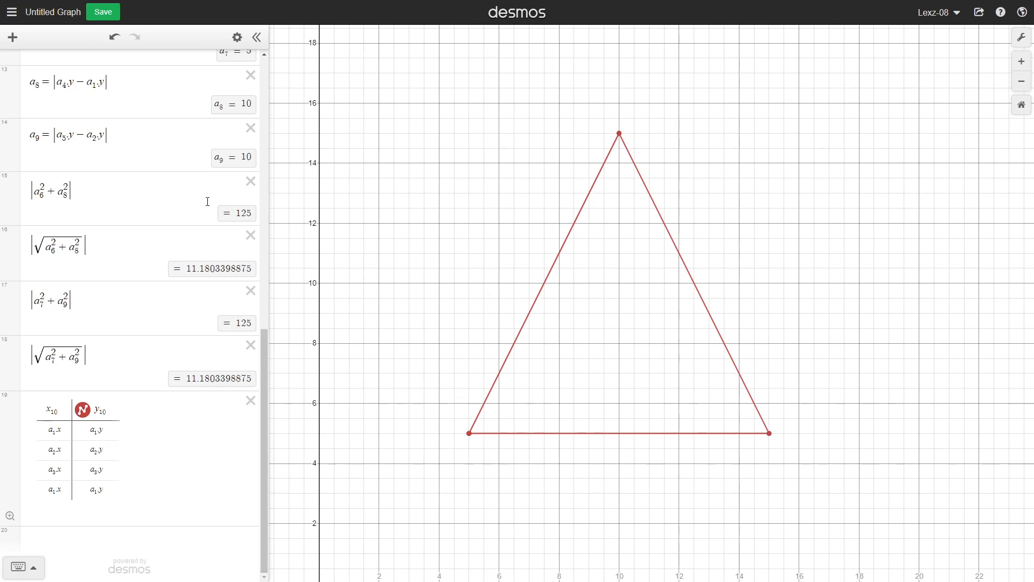
{"action": "left_click_drag", "start_coordinate": [266, 402], "coordinate": [257, 457]}
{"action": "left_click_drag", "start_coordinate": [611, 305], "coordinate": [578, 314]}
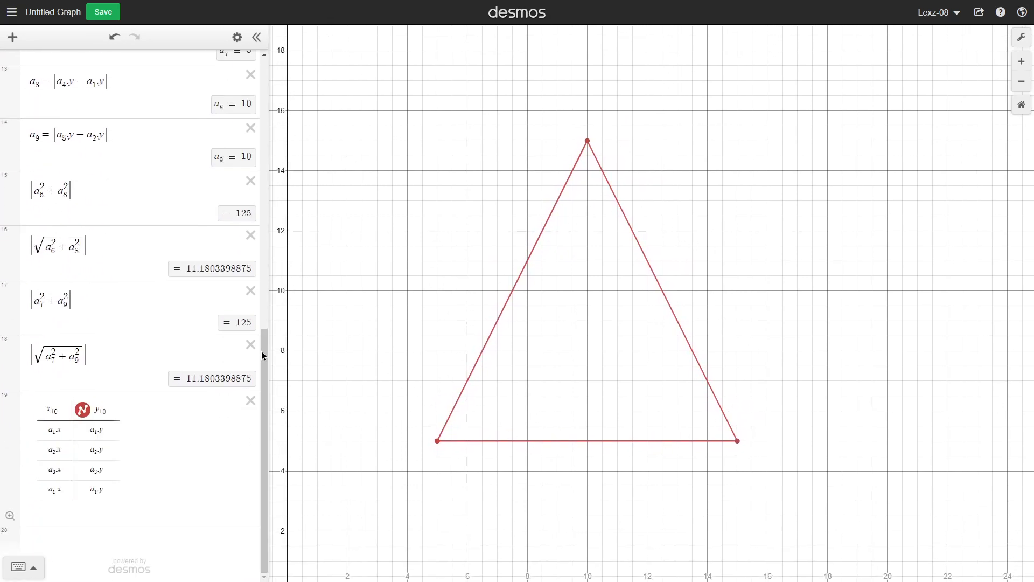
{"action": "left_click_drag", "start_coordinate": [266, 383], "coordinate": [286, 81]}
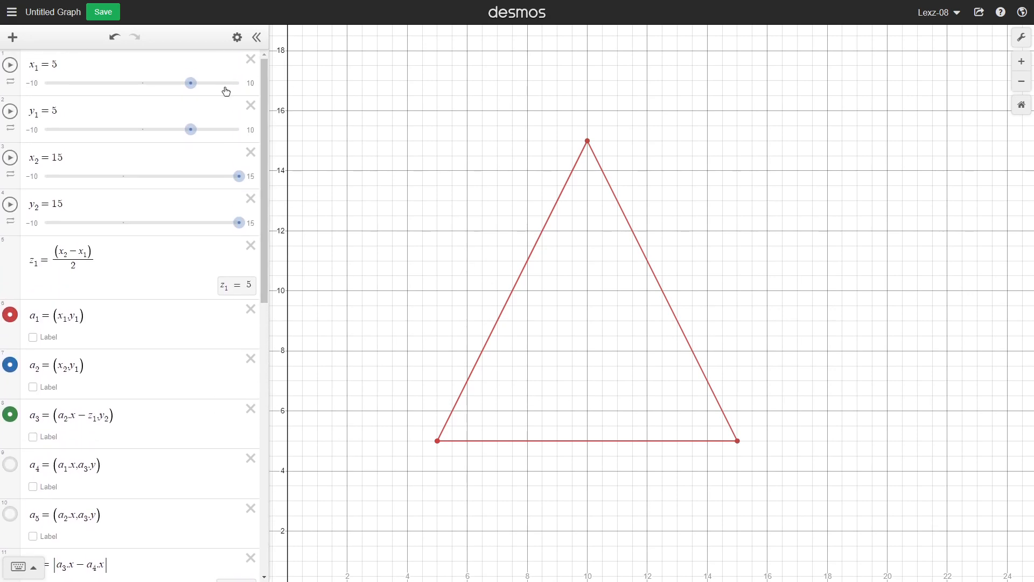
{"action": "left_click_drag", "start_coordinate": [195, 95], "coordinate": [183, 130]}
{"action": "left_click_drag", "start_coordinate": [239, 176], "coordinate": [317, 166]}
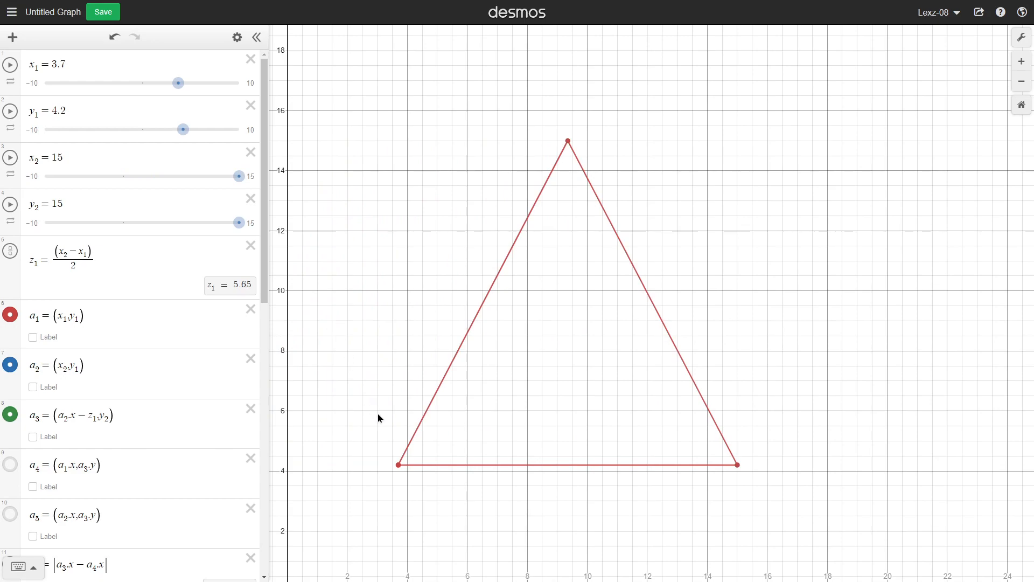
{"action": "left_click_drag", "start_coordinate": [378, 418], "coordinate": [503, 346]}
{"action": "scroll", "coordinate": [485, 346], "scroll_direction": "down", "scroll_amount": 3}
{"action": "left_click_drag", "start_coordinate": [241, 177], "coordinate": [314, 198]}
{"action": "left_click_drag", "start_coordinate": [244, 221], "coordinate": [446, 201]}
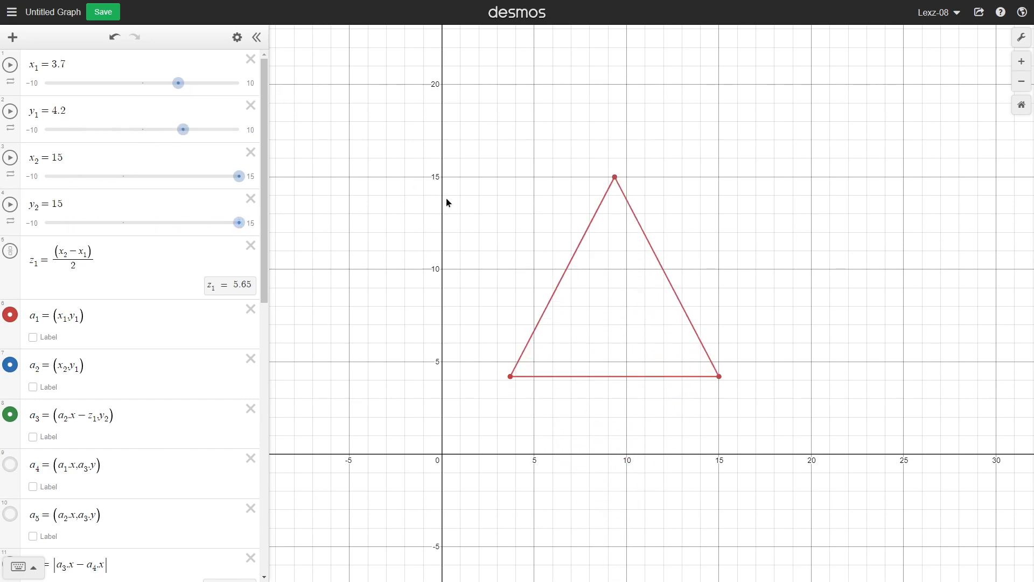
{"action": "left_click_drag", "start_coordinate": [585, 221], "coordinate": [528, 260]}
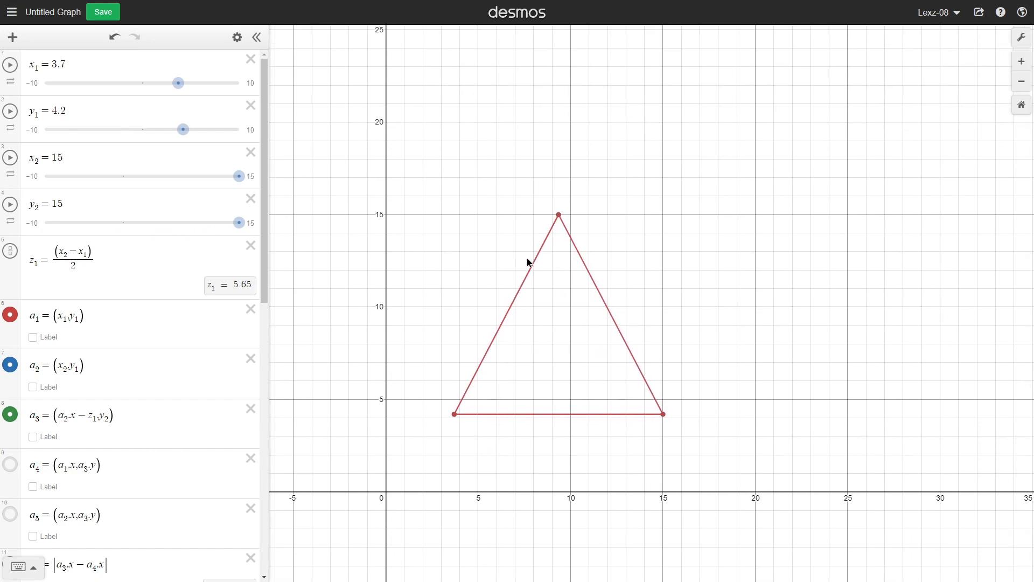
{"action": "scroll", "coordinate": [489, 264], "scroll_direction": "up", "scroll_amount": 2}
Return y₁ to 5 with its slider and set x₁ to 5.
{"action": "left_click_drag", "start_coordinate": [183, 130], "coordinate": [189, 132]}
{"action": "left_click", "coordinate": [113, 67]}
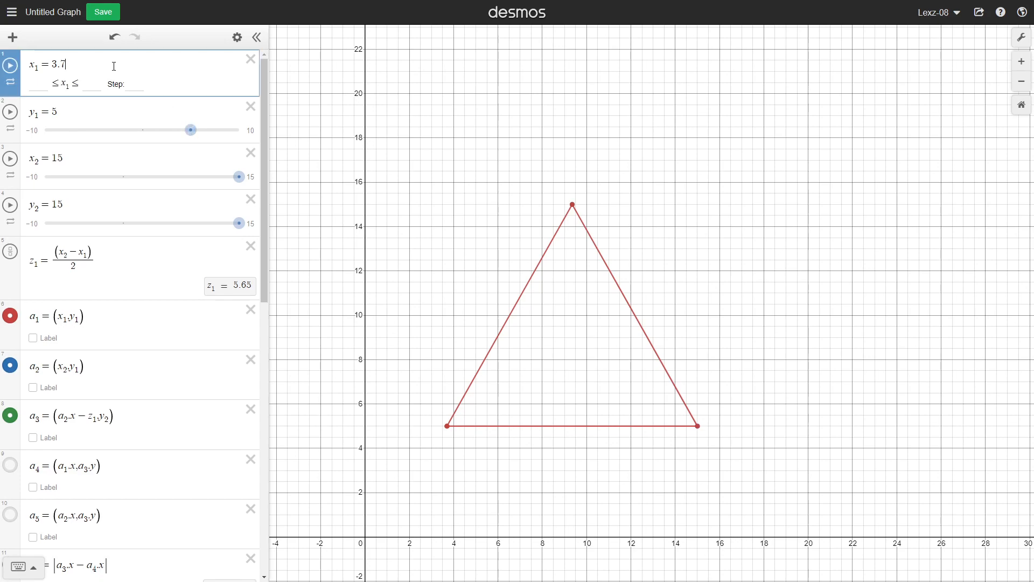
{"action": "key", "text": "BackSpace"}
{"action": "key", "text": "BackSpace"}
{"action": "key", "text": "BackSpace"}
{"action": "type", "text": "5"}
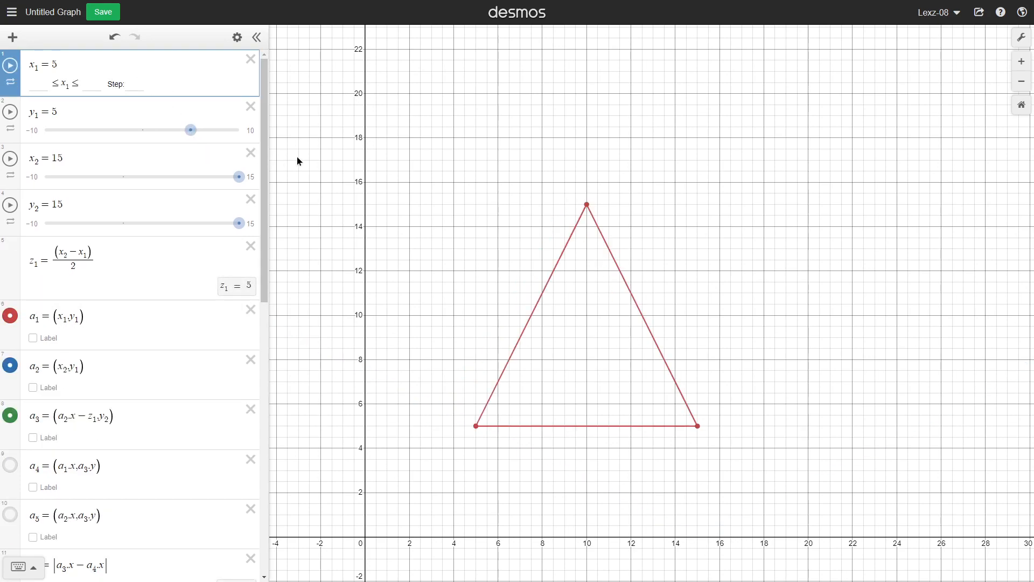
{"action": "key", "text": "BackSpace"}
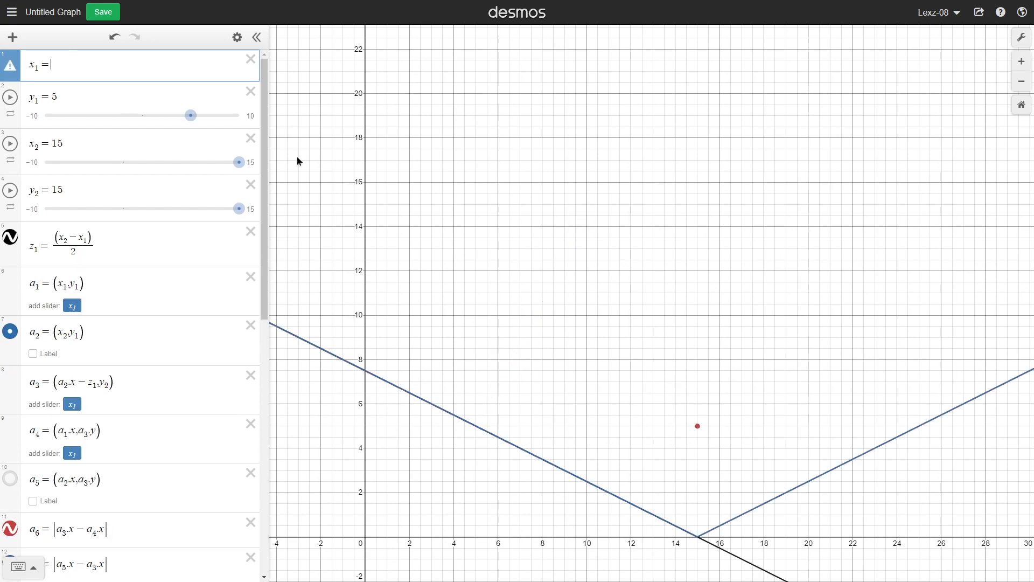
{"action": "type", "text": "5"}
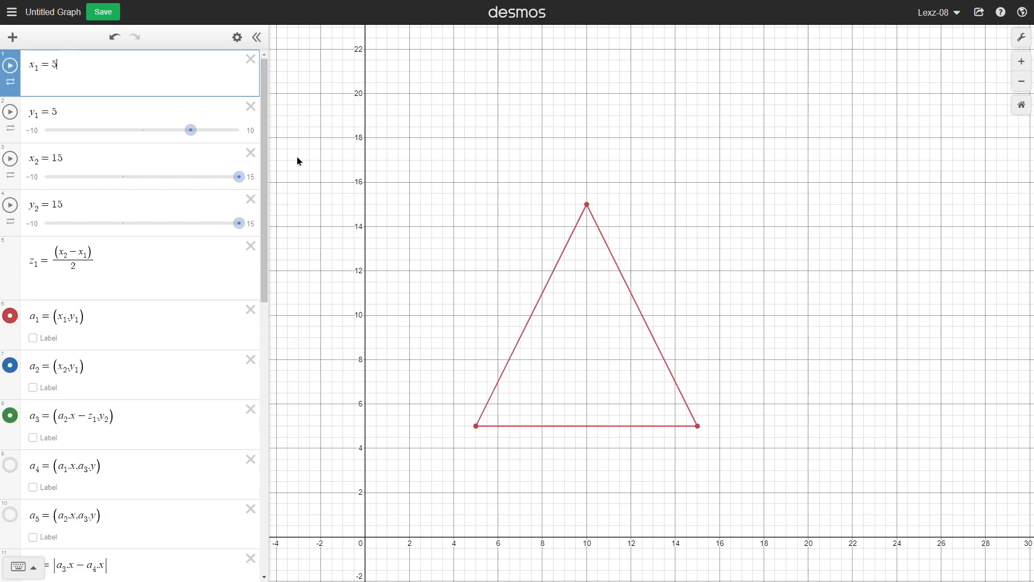
{"action": "left_click", "coordinate": [462, 192]}
{"action": "left_click_drag", "start_coordinate": [722, 274], "coordinate": [752, 286]}
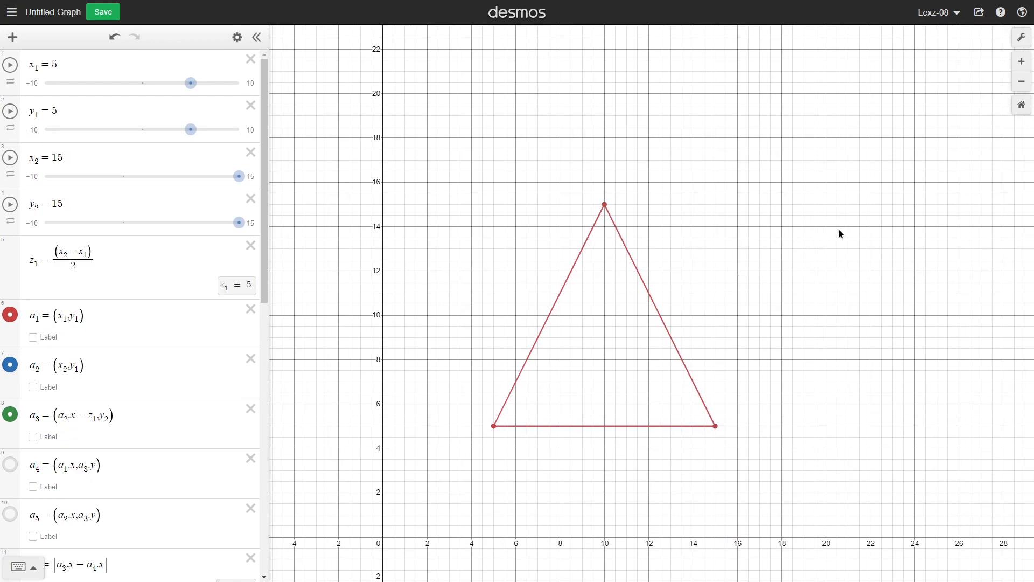